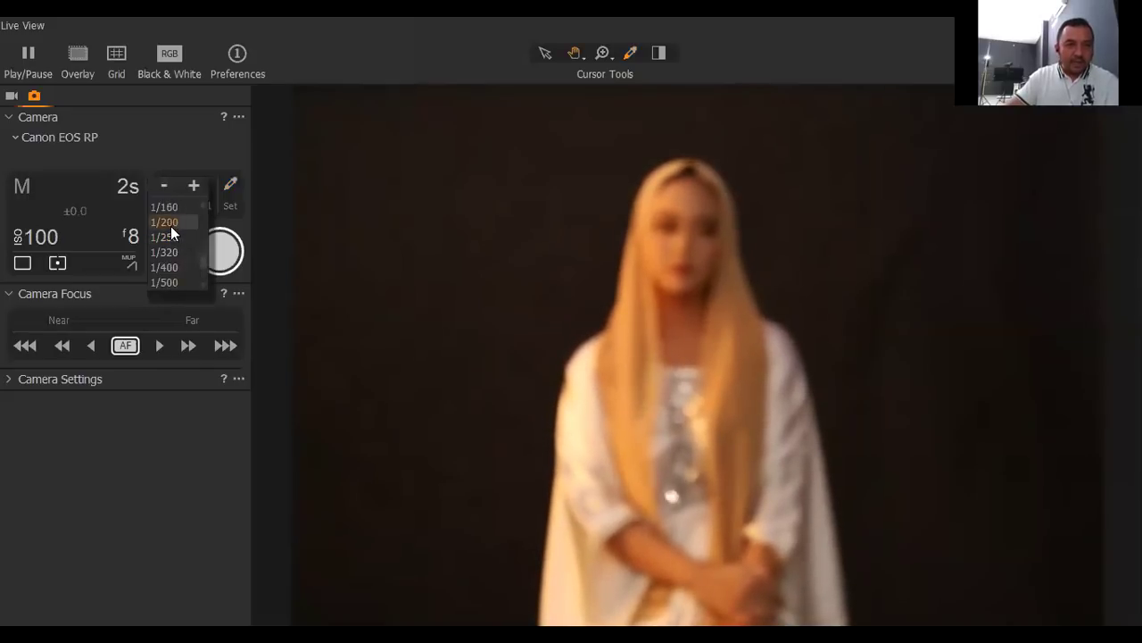
# Set the Canon EOS RP's shutter speed to 1/200 and its aperture to f/1.6
pyautogui.scroll(3, 171, 230)
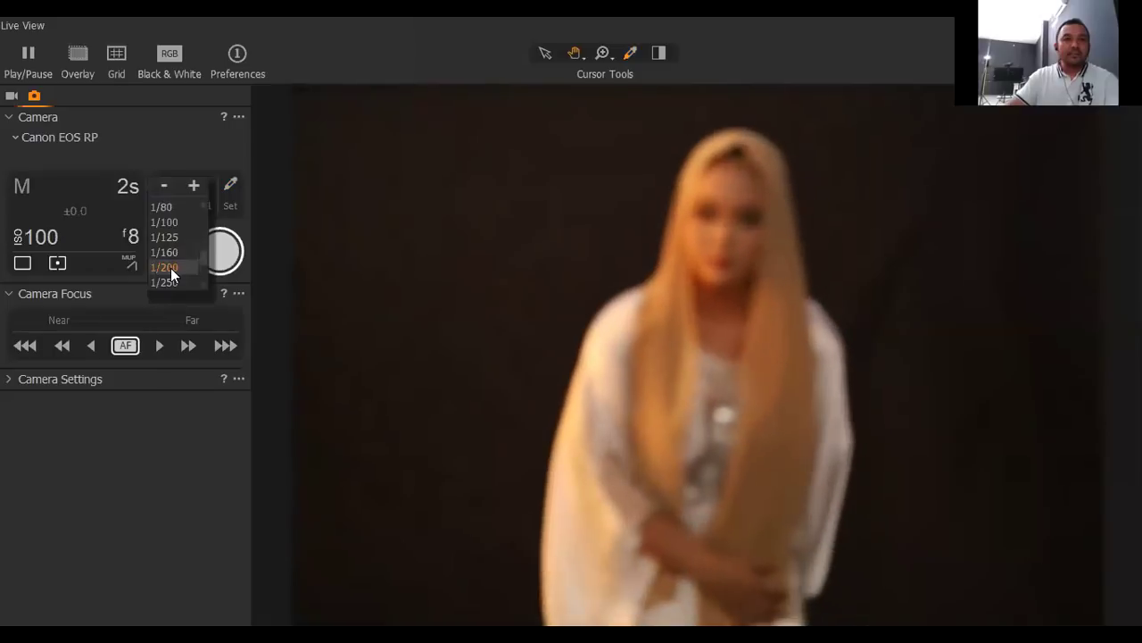
pyautogui.click(170, 268)
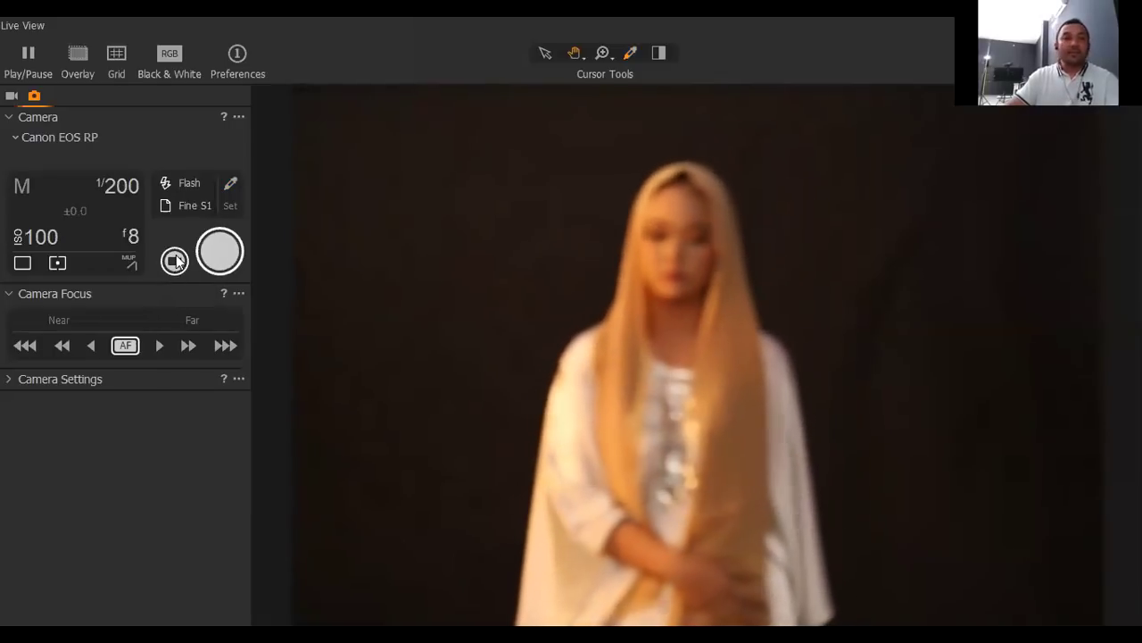
pyautogui.click(133, 237)
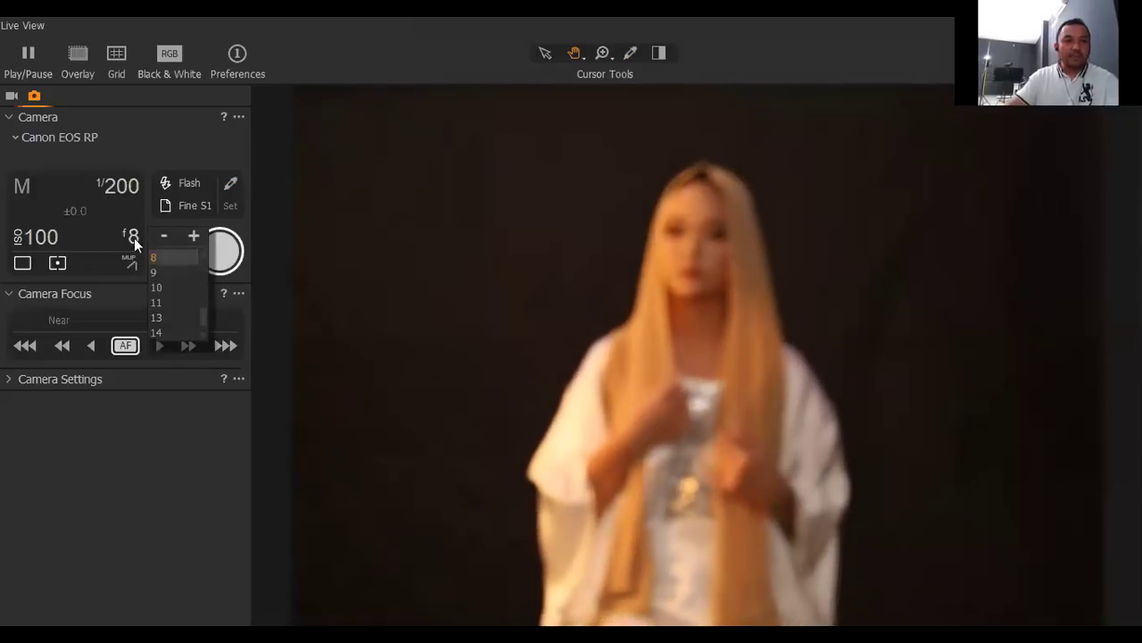
pyautogui.click(174, 282)
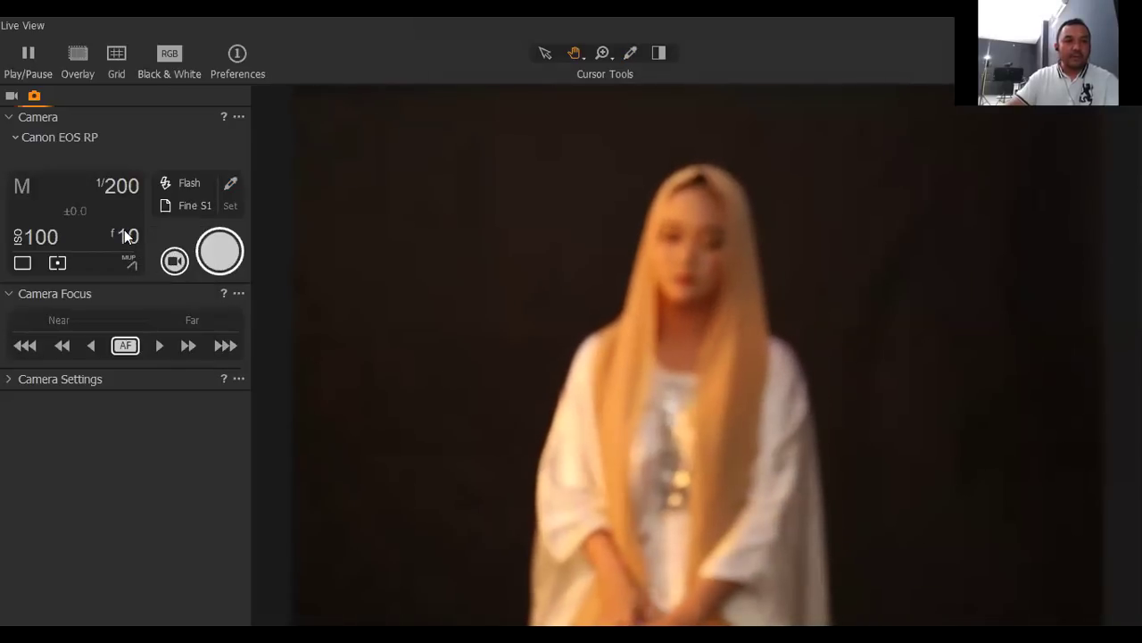
pyautogui.click(124, 234)
pyautogui.click(178, 291)
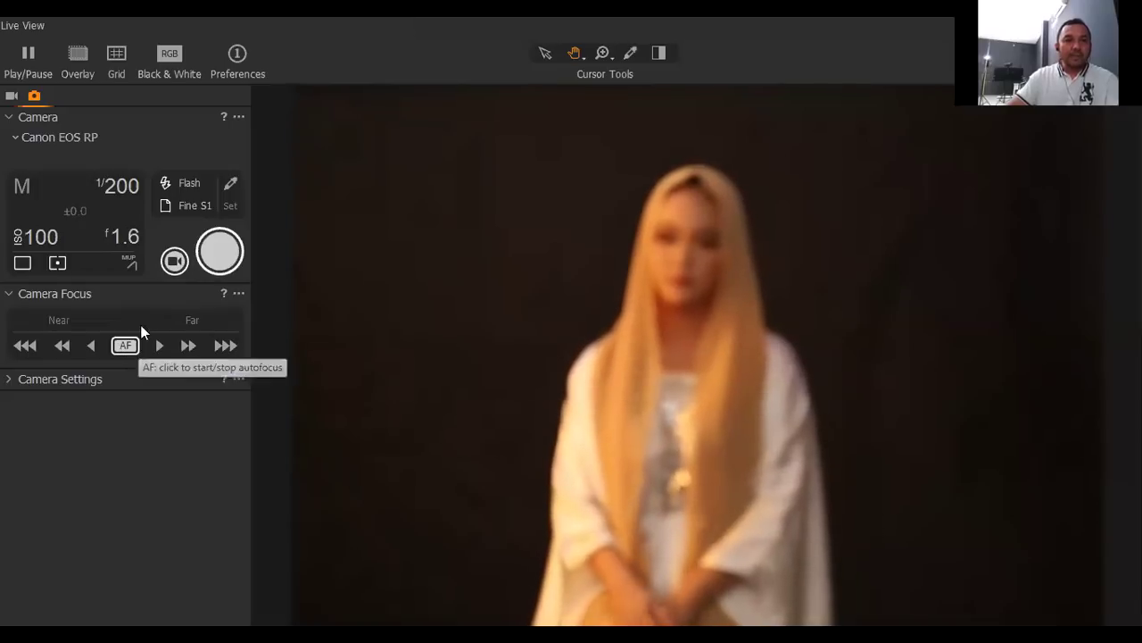
# Run autofocus on the model and capture a photo at 1/200, f/1.6 and ISO 100
pyautogui.click(125, 347)
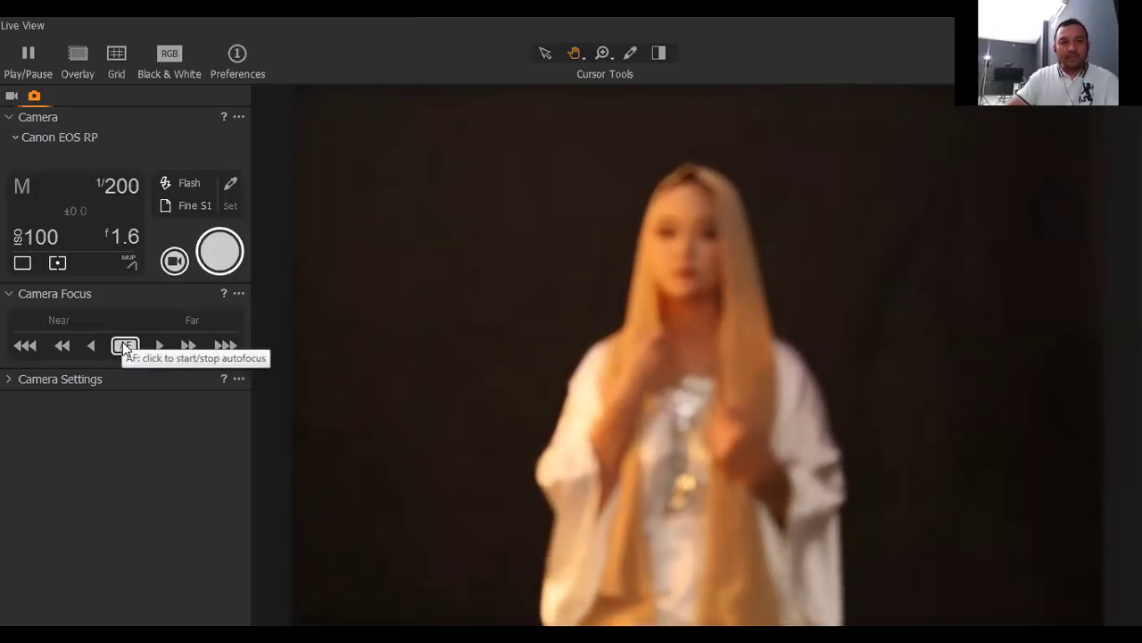
pyautogui.click(124, 346)
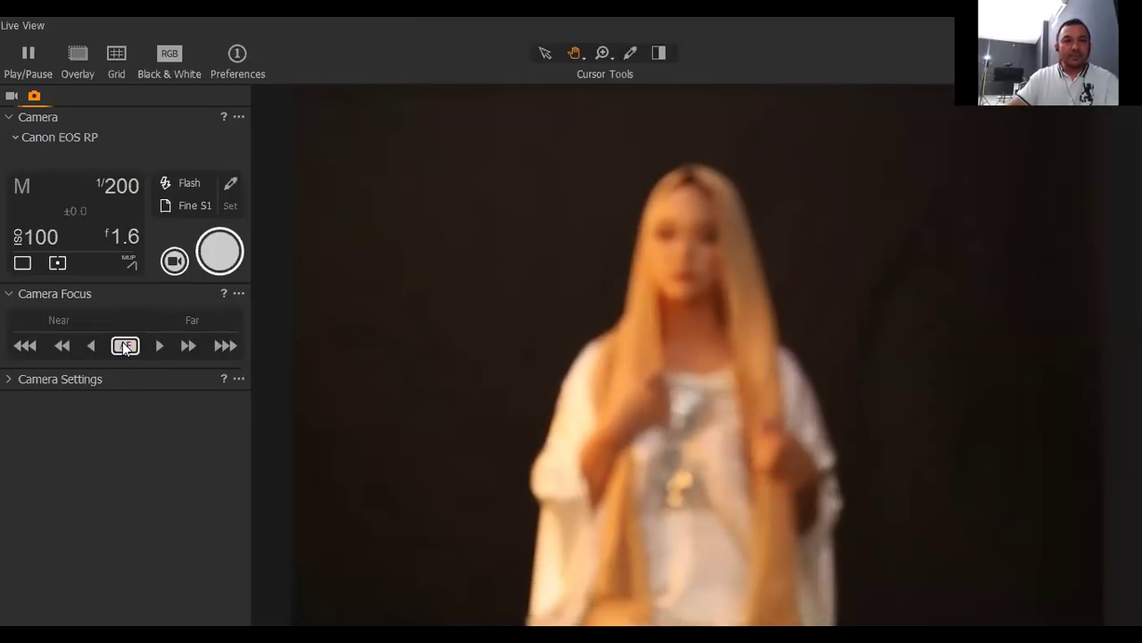
pyautogui.click(214, 256)
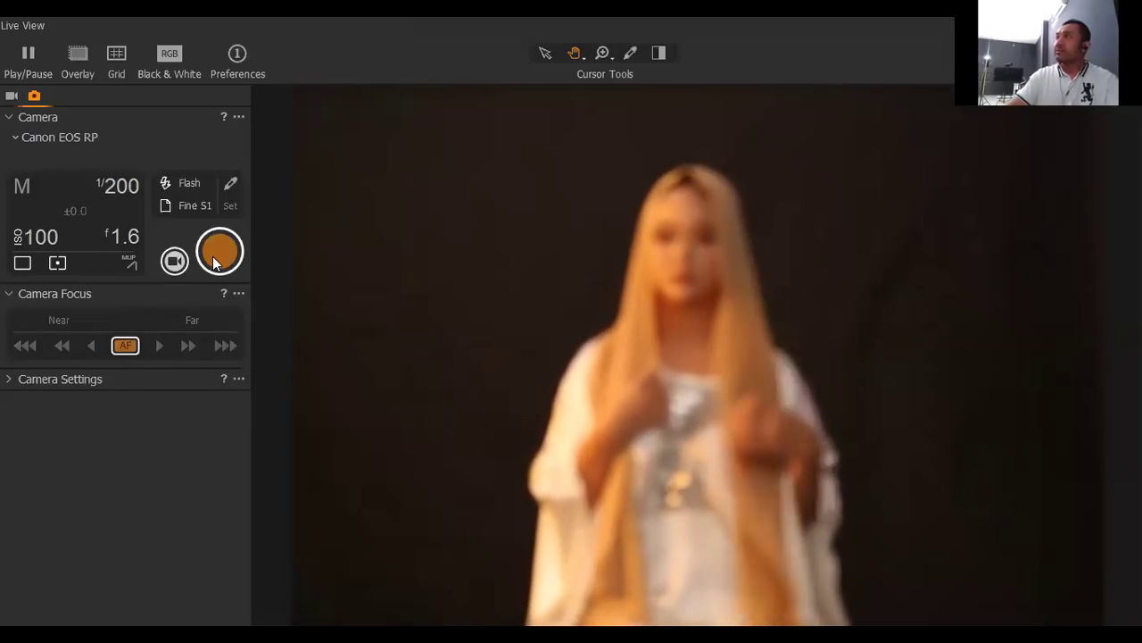
pyautogui.click(123, 344)
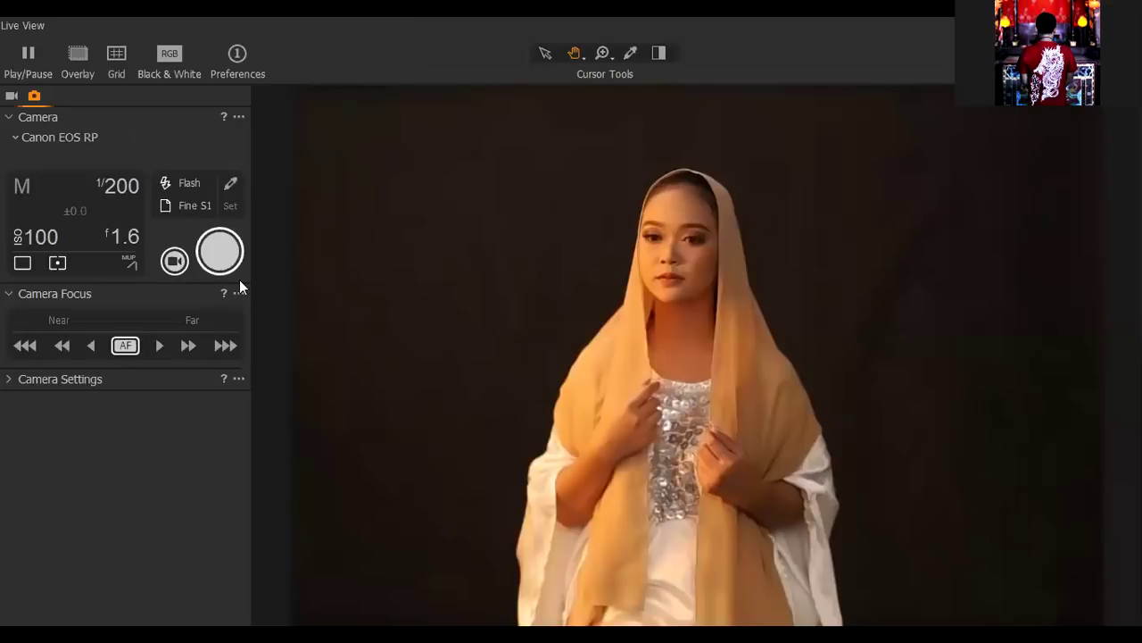
# Start and stop autofocus, and shift the camera focus toward Far with a medium and a large step
pyautogui.click(126, 345)
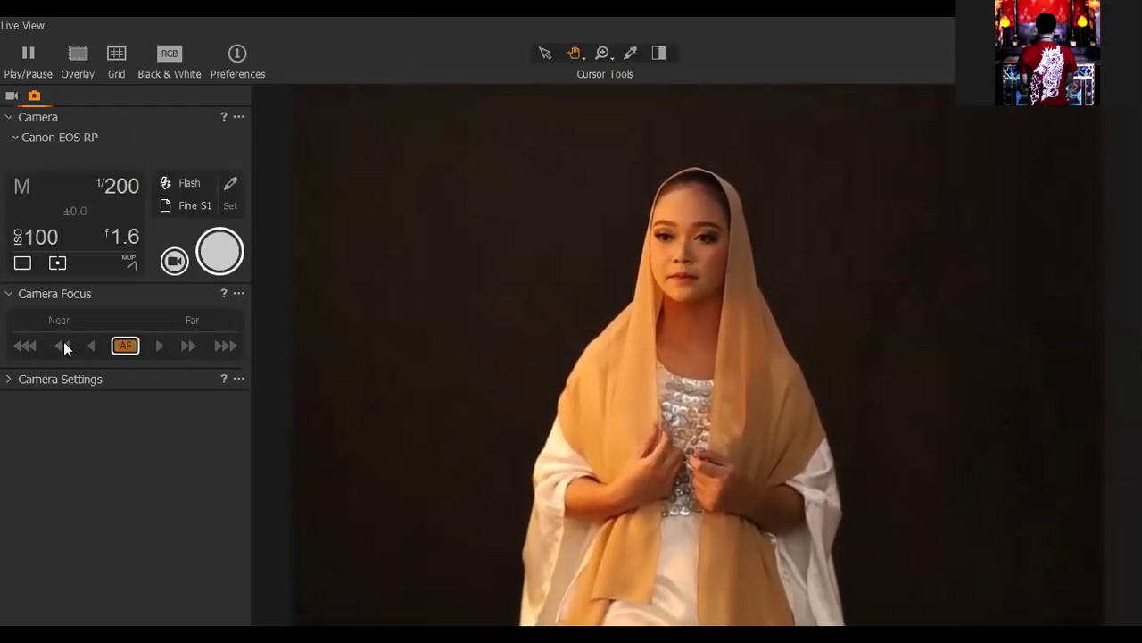
pyautogui.click(126, 345)
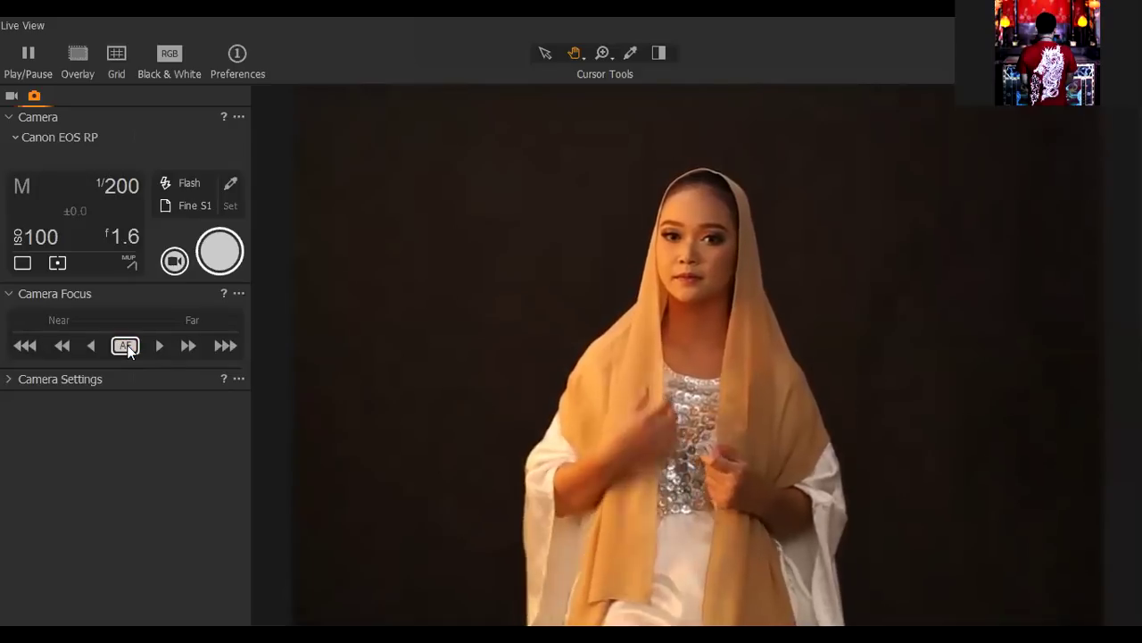
pyautogui.click(187, 344)
pyautogui.click(225, 344)
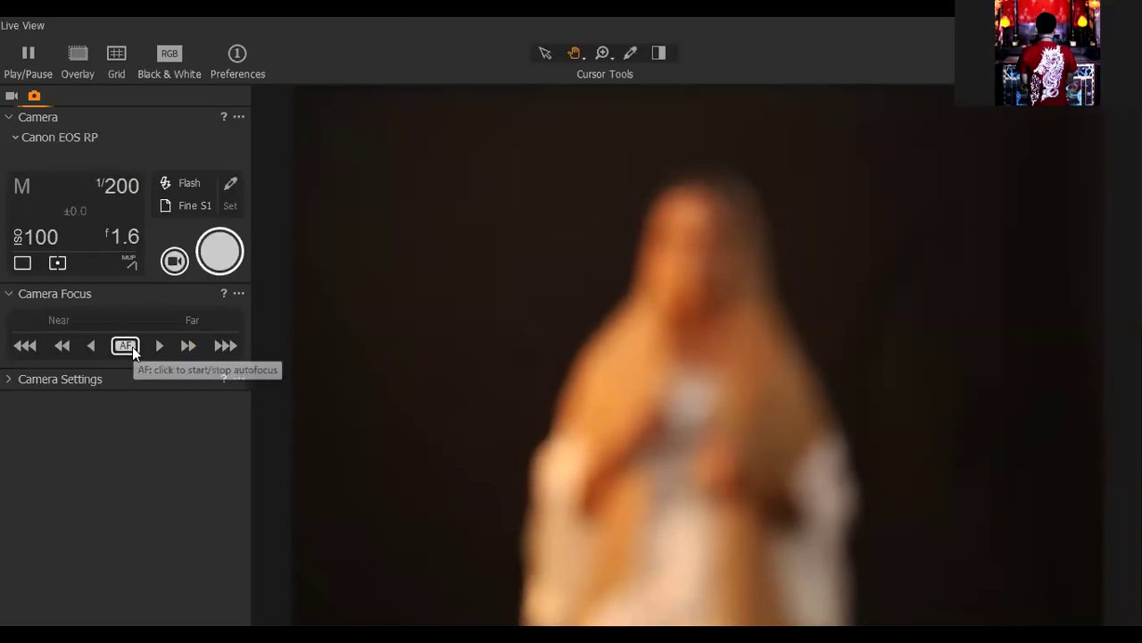
# Bring the model back into focus with autofocus and capture another photo at f/1.6
pyautogui.click(133, 346)
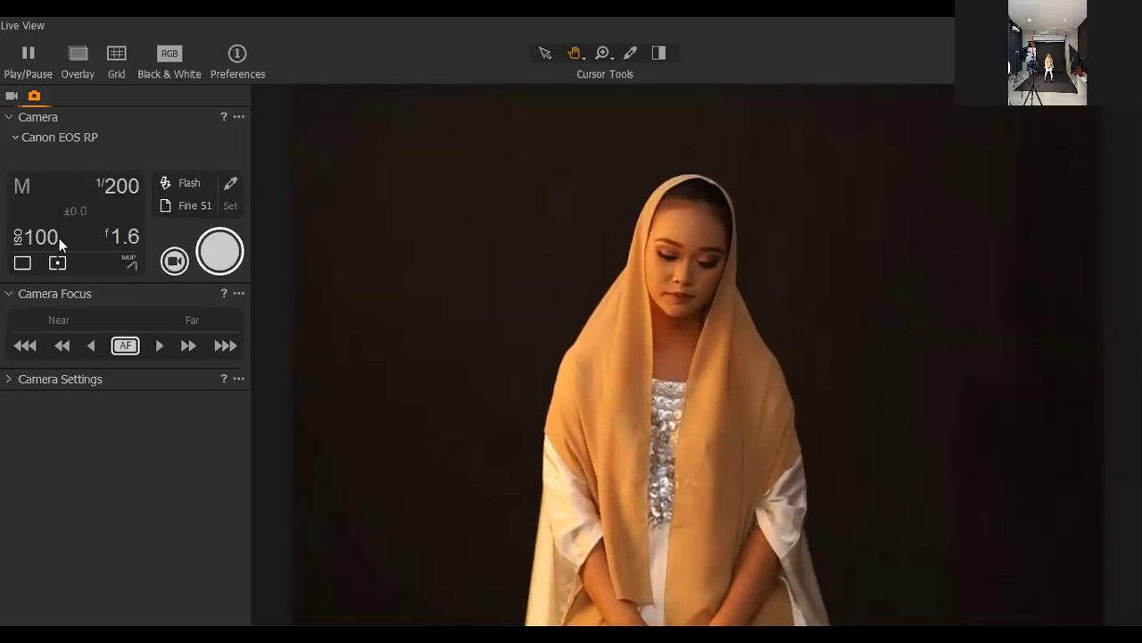
pyautogui.click(220, 257)
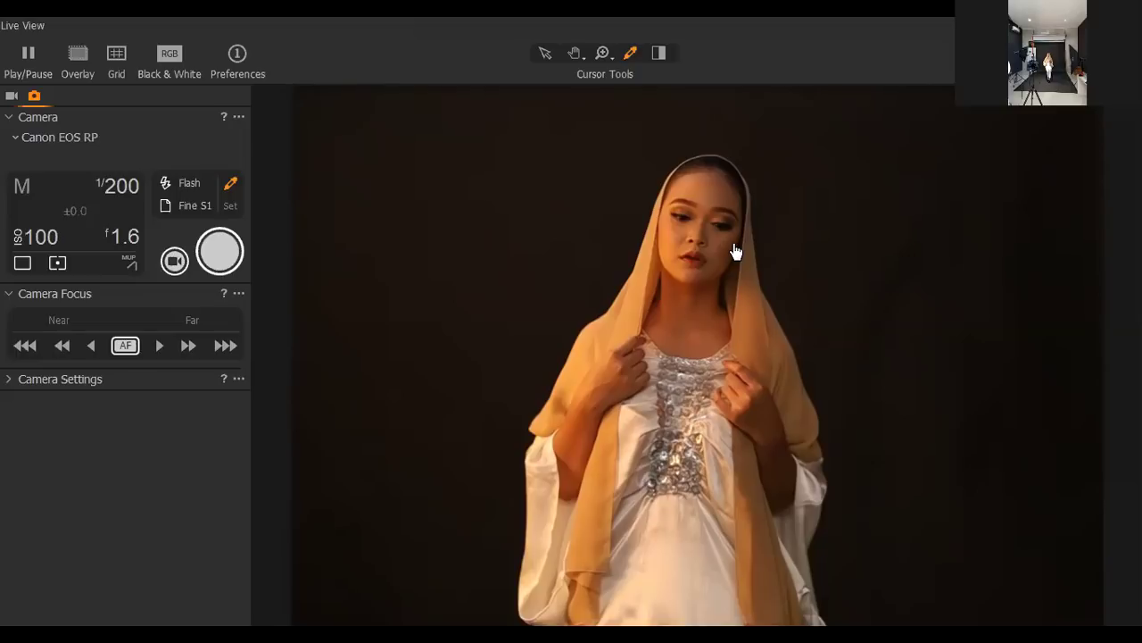
# Set the aperture to f/13 and capture a photo of the model at 1/200
pyautogui.click(123, 247)
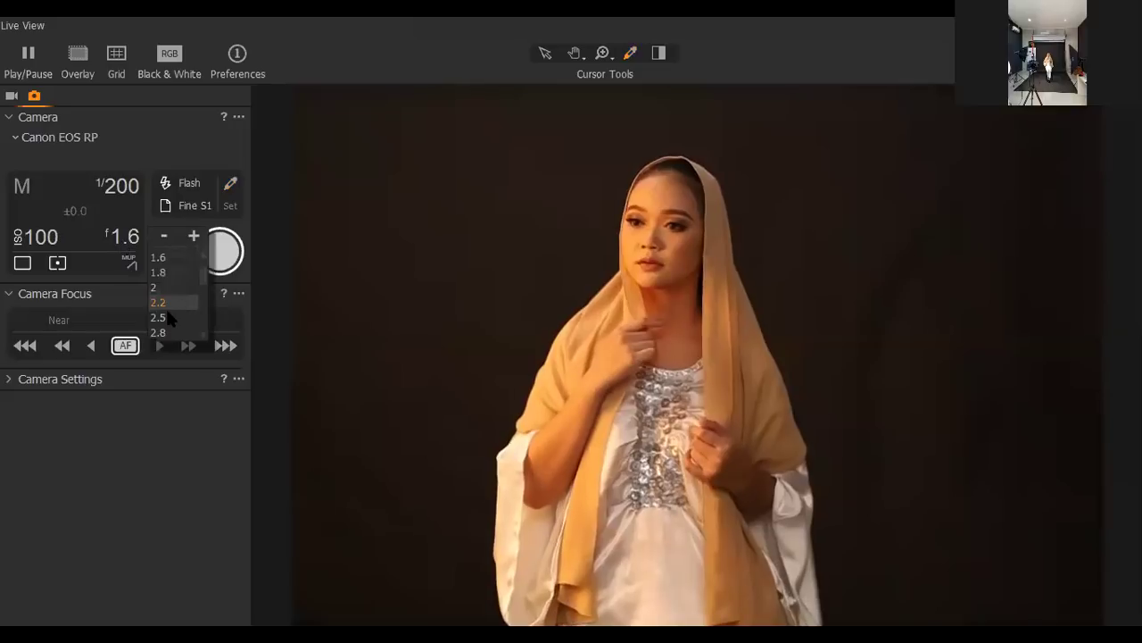
pyautogui.scroll(-5, 170, 318)
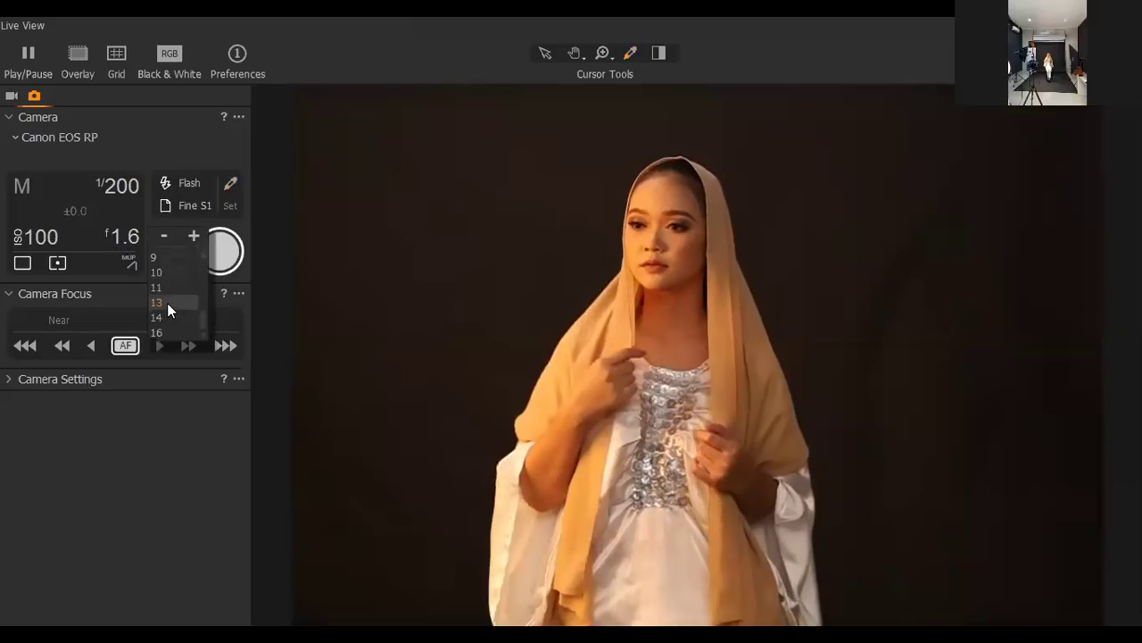
pyautogui.click(167, 302)
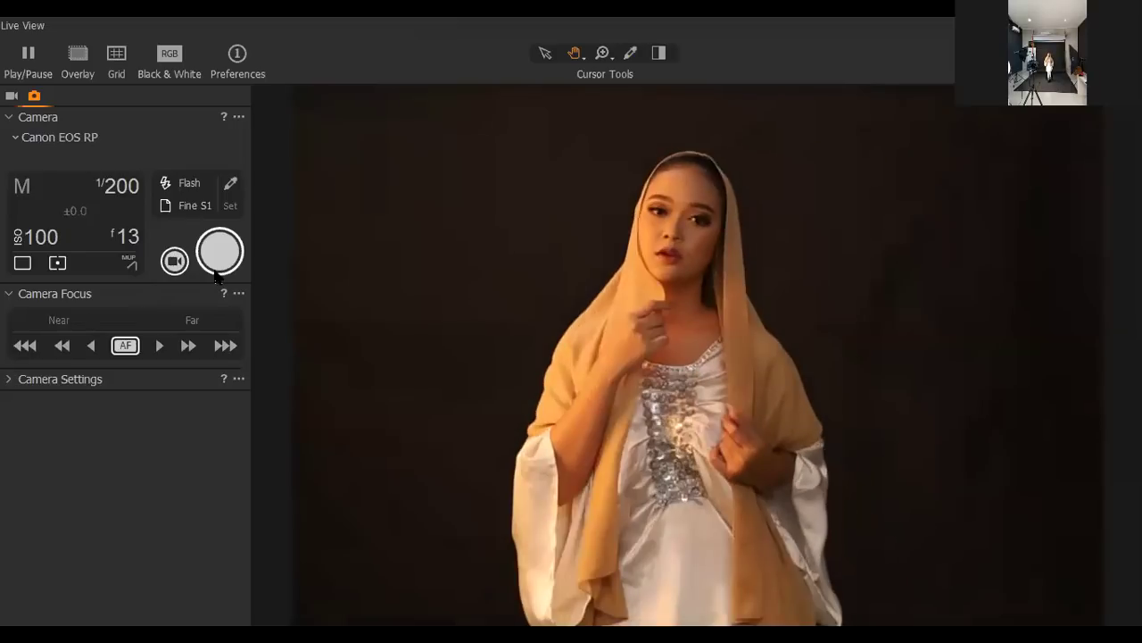
pyautogui.click(215, 259)
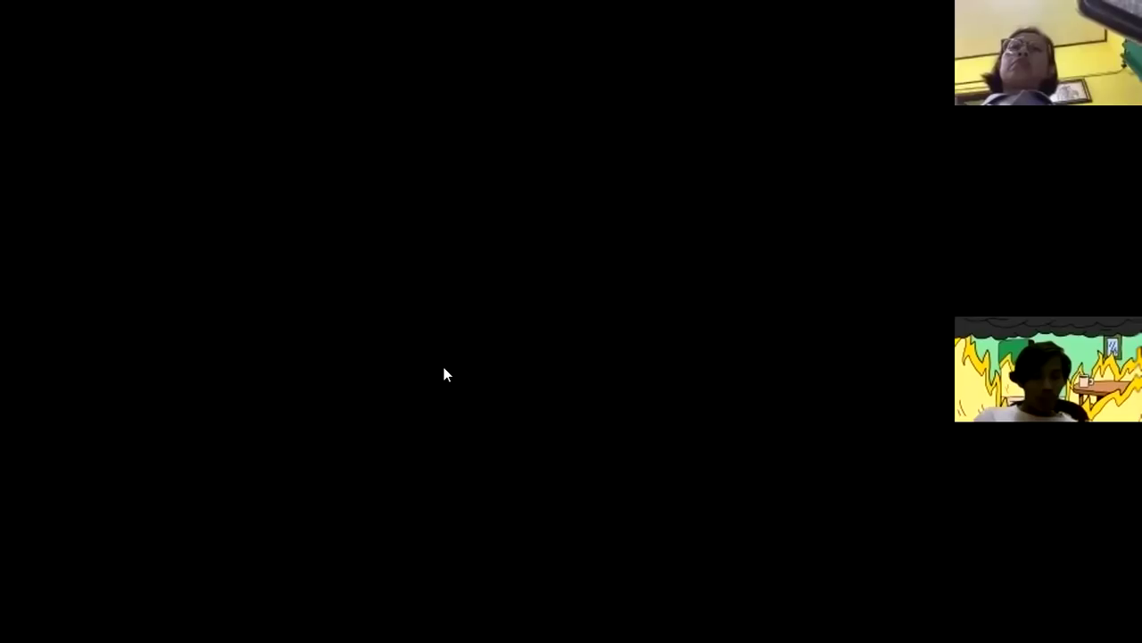
# Set the aperture to f/6.3 and capture a photo of the model at 1/200
pyautogui.scroll(2, 157, 268)
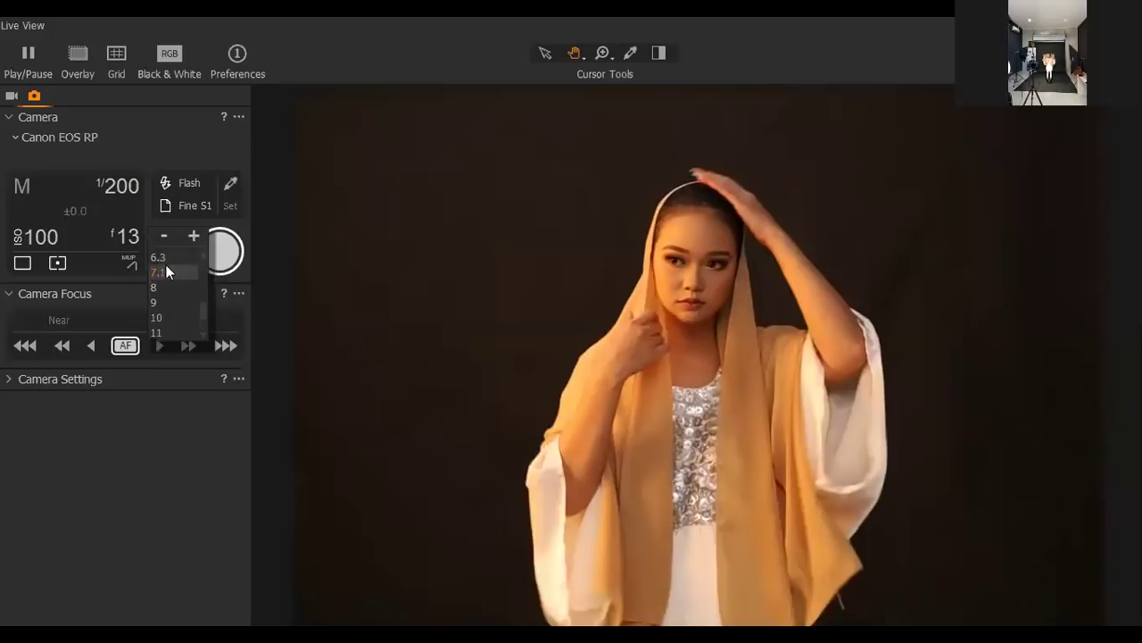
pyautogui.click(161, 258)
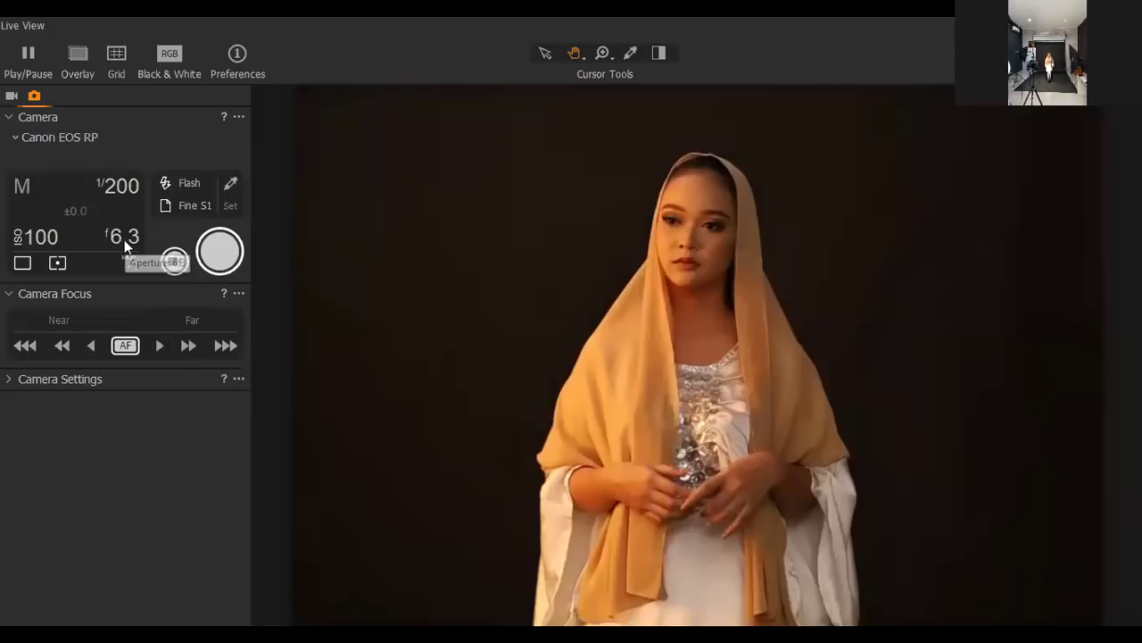
pyautogui.click(124, 239)
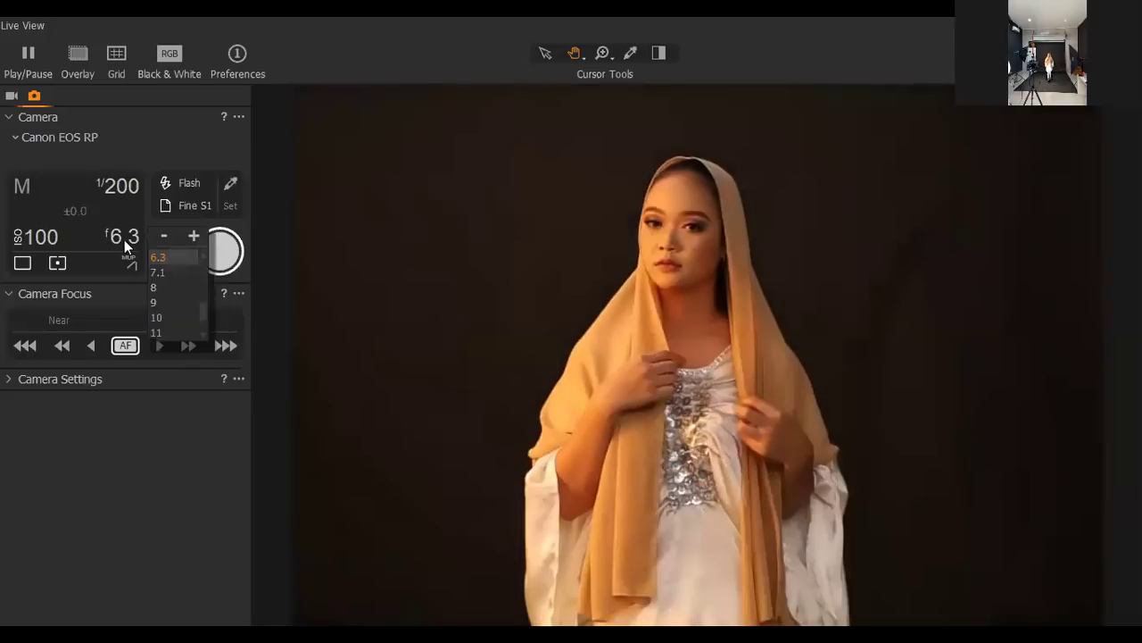
pyautogui.click(220, 247)
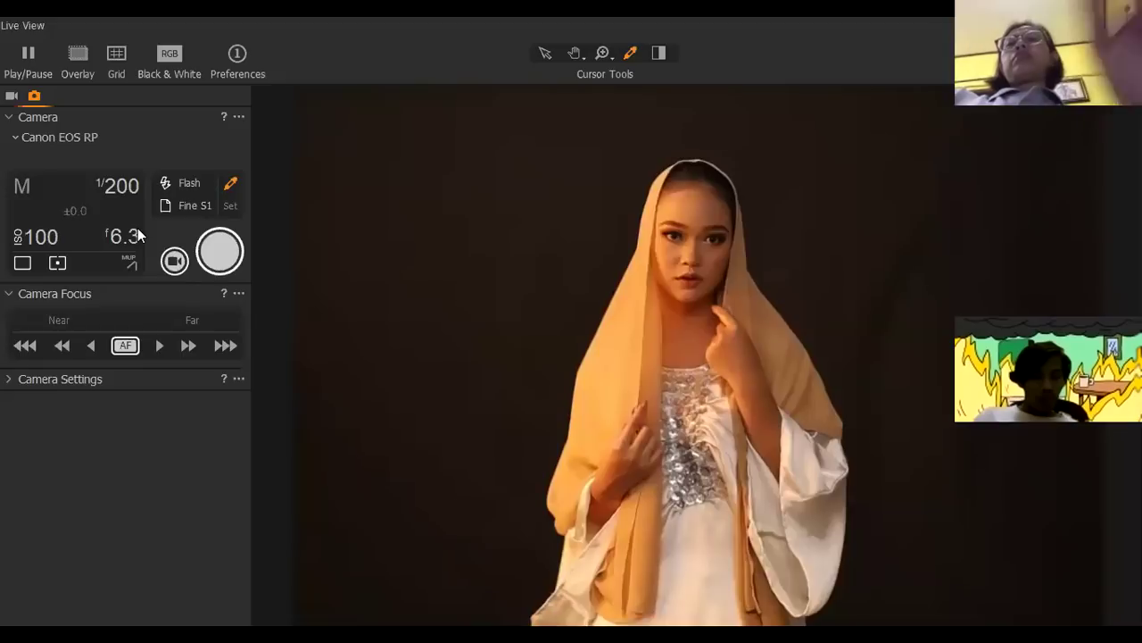
# Slow the camera's shutter speed to 1/100 while keeping the aperture at f/6.3
pyautogui.click(117, 187)
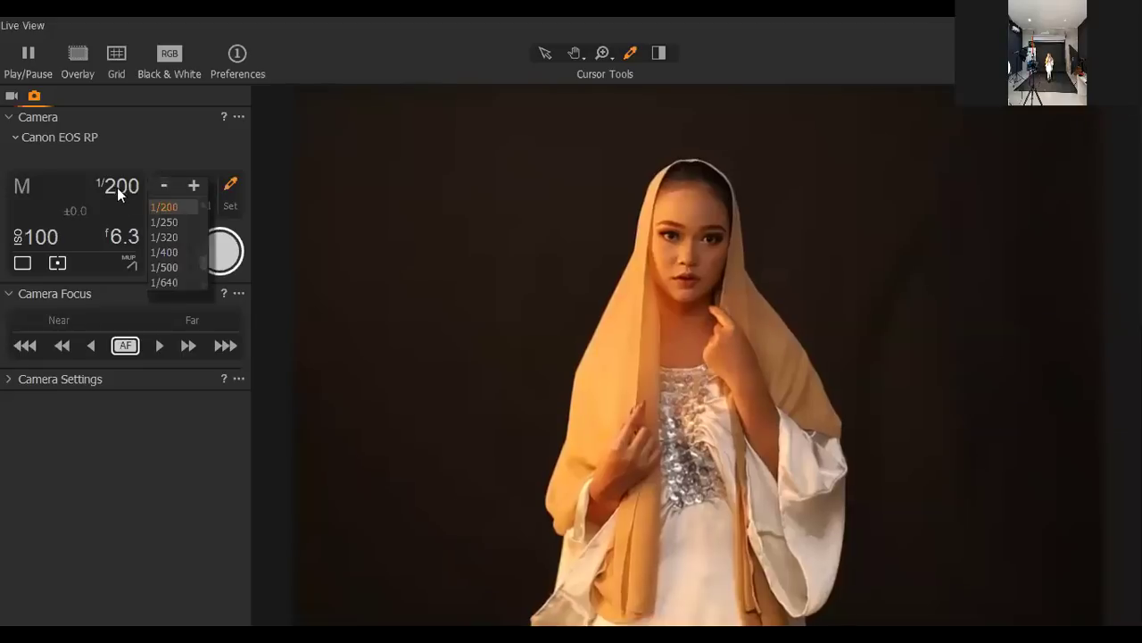
pyautogui.scroll(3, 175, 224)
pyautogui.click(174, 206)
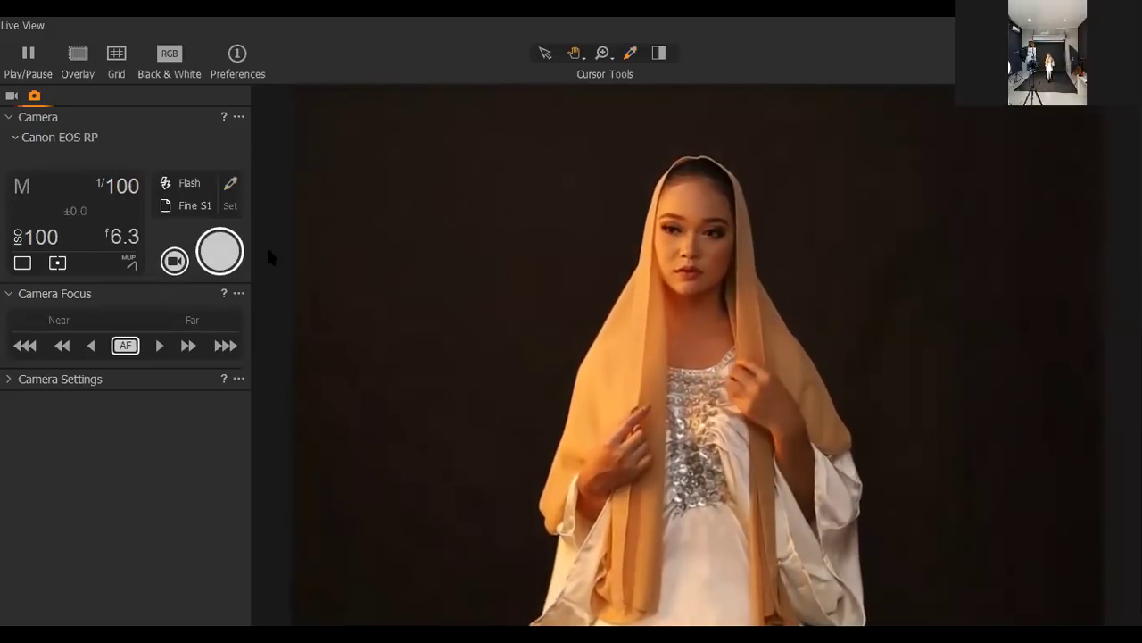
# Set the aperture to f/3.5 and capture a photo of the model at 1/100
pyautogui.click(131, 234)
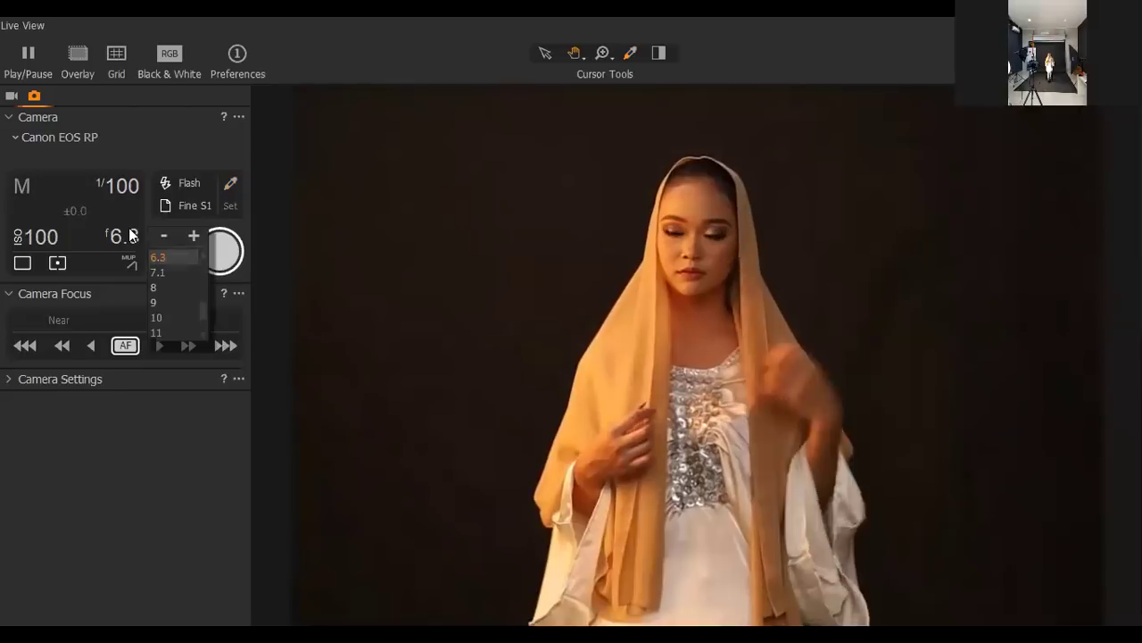
pyautogui.scroll(3, 165, 268)
pyautogui.click(171, 274)
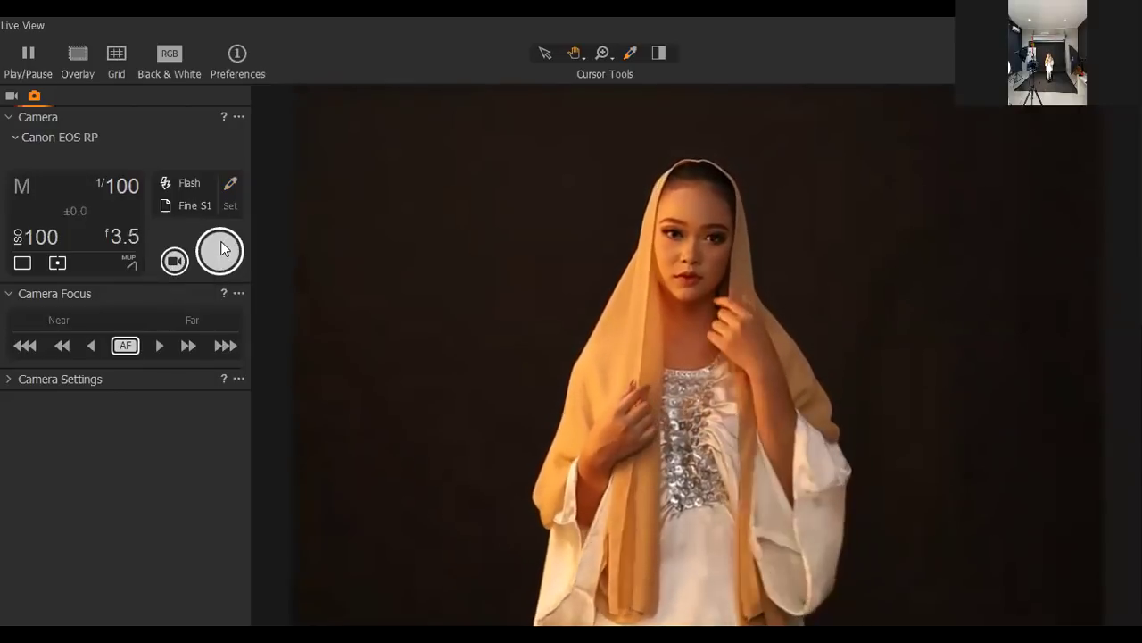
pyautogui.click(220, 249)
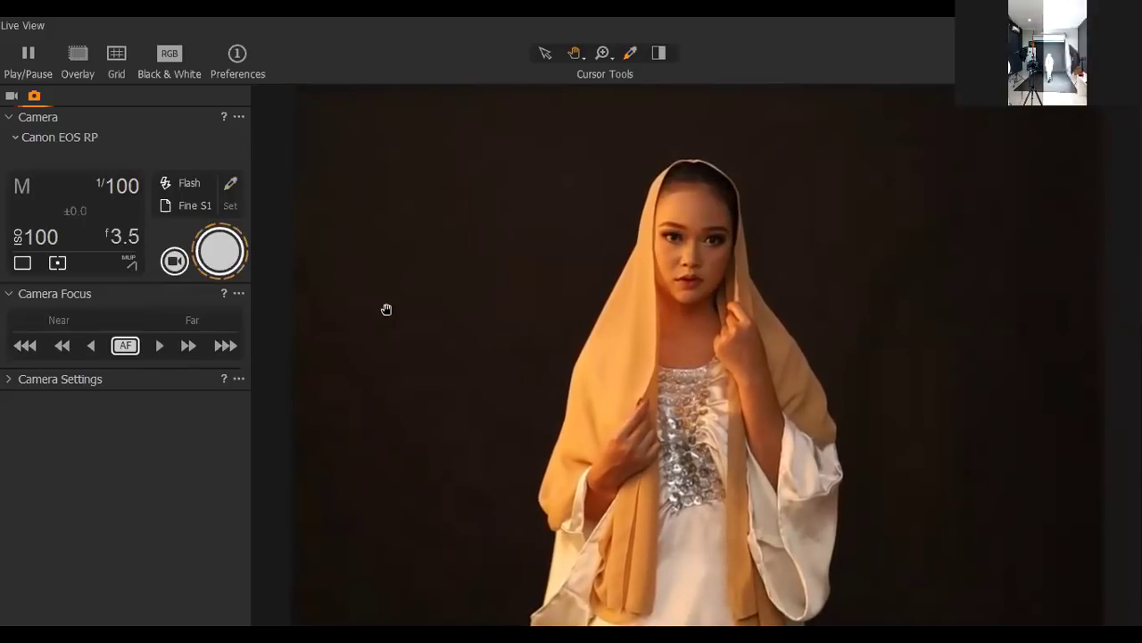
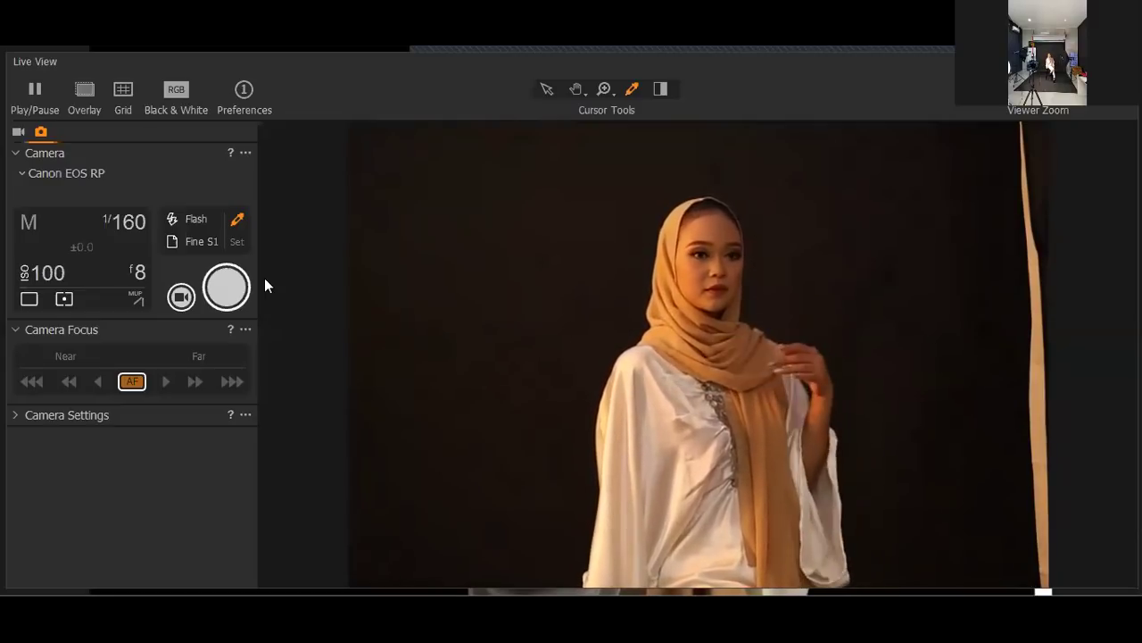
# Set the camera's aperture to f/6.3 for the shot at shutter speed 1/160
pyautogui.click(141, 272)
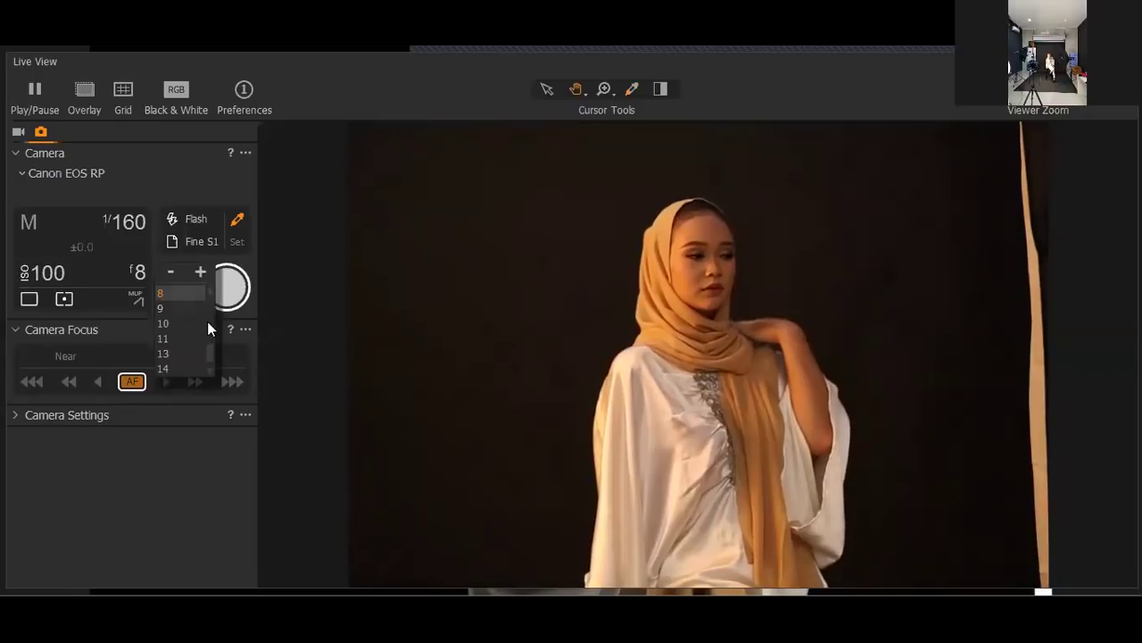
pyautogui.scroll(4, 210, 352)
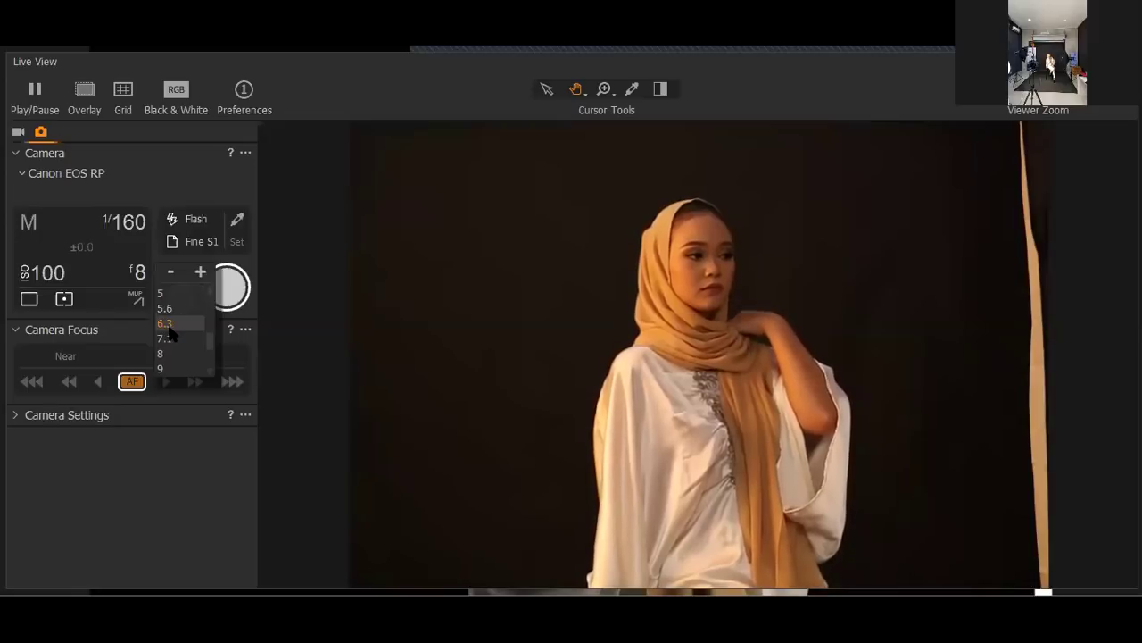
pyautogui.click(166, 323)
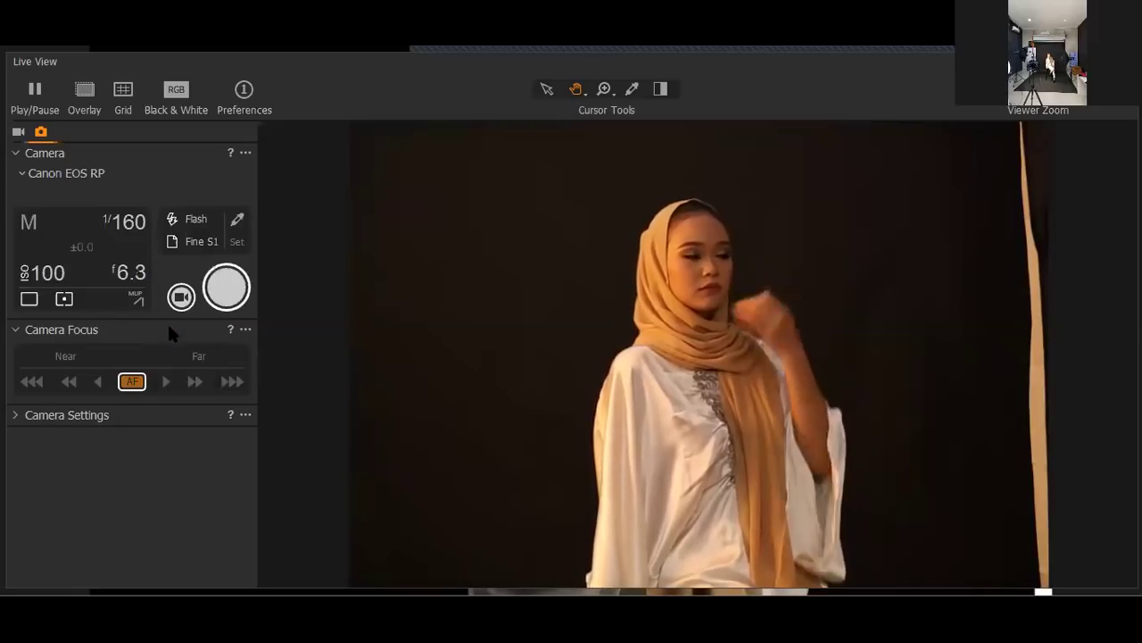
# Set the camera's shutter speed to 1/125 and switch off the active autofocus
pyautogui.click(115, 226)
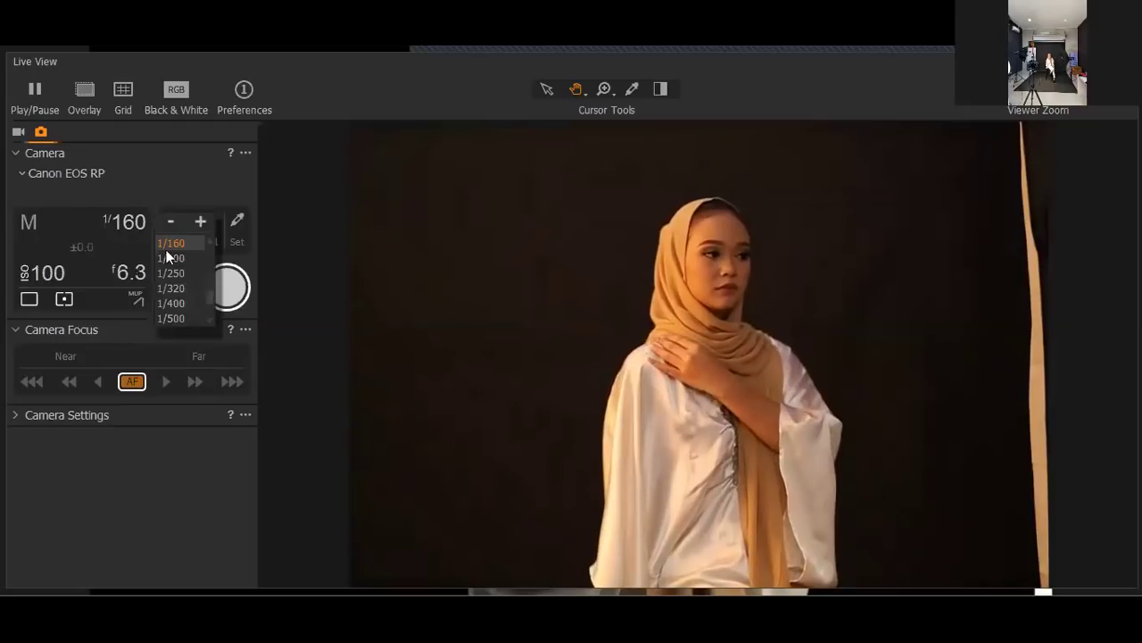
pyautogui.click(207, 239)
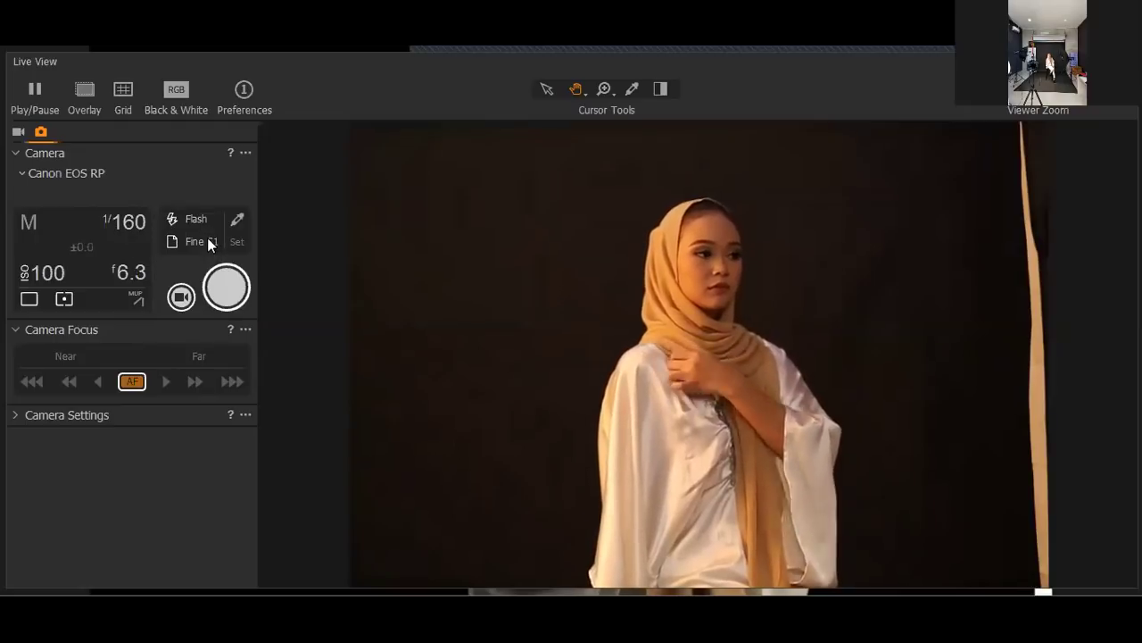
pyautogui.click(140, 222)
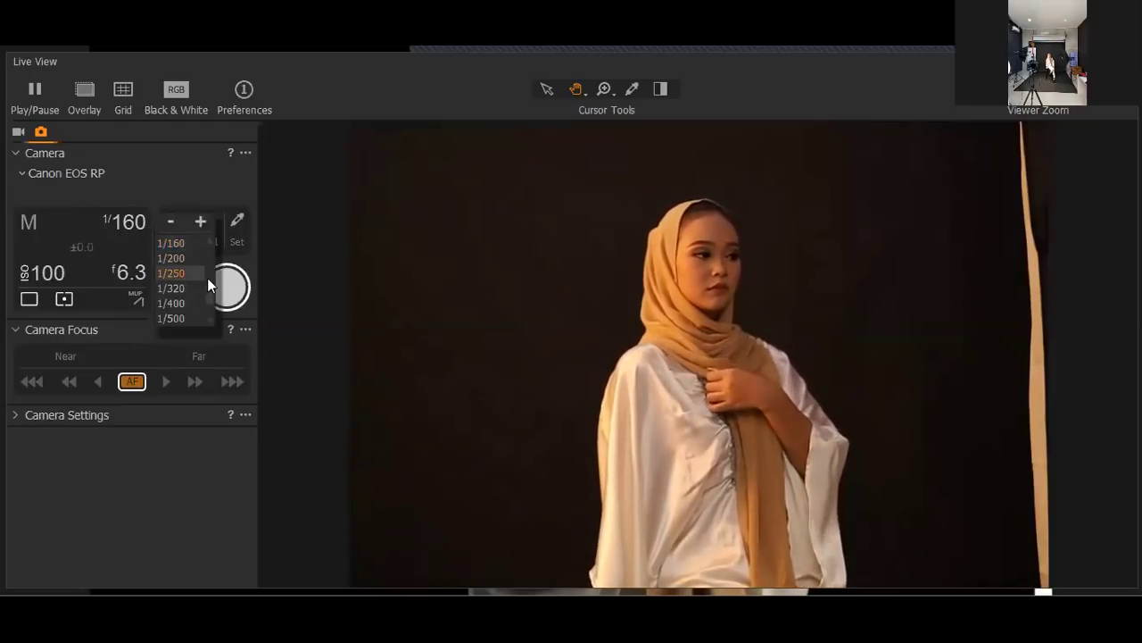
pyautogui.scroll(3, 209, 291)
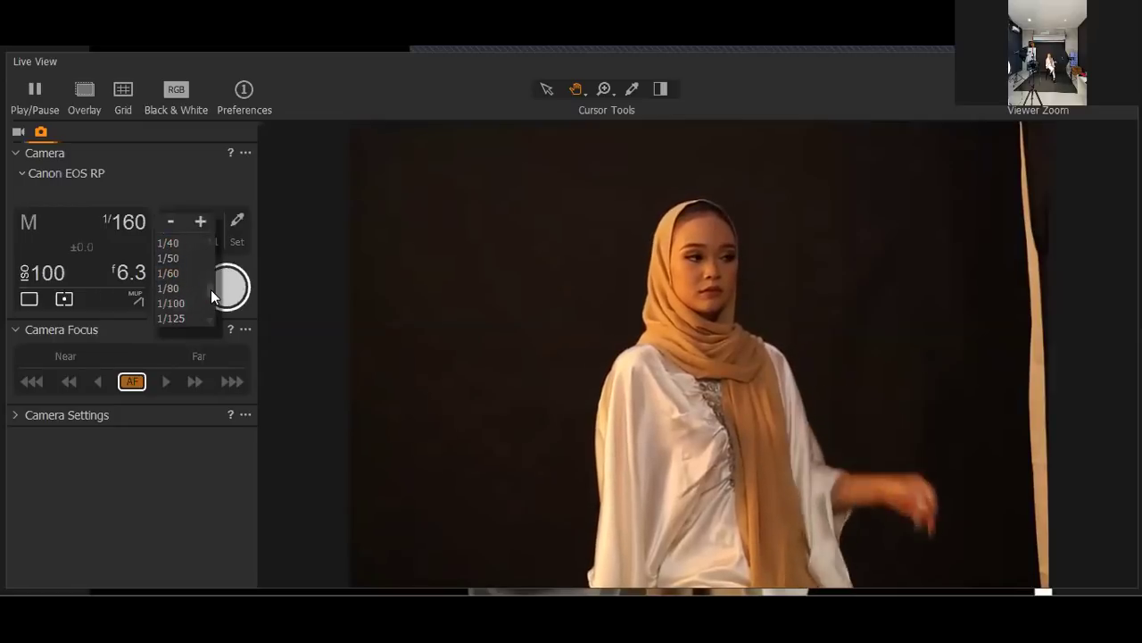
pyautogui.click(182, 315)
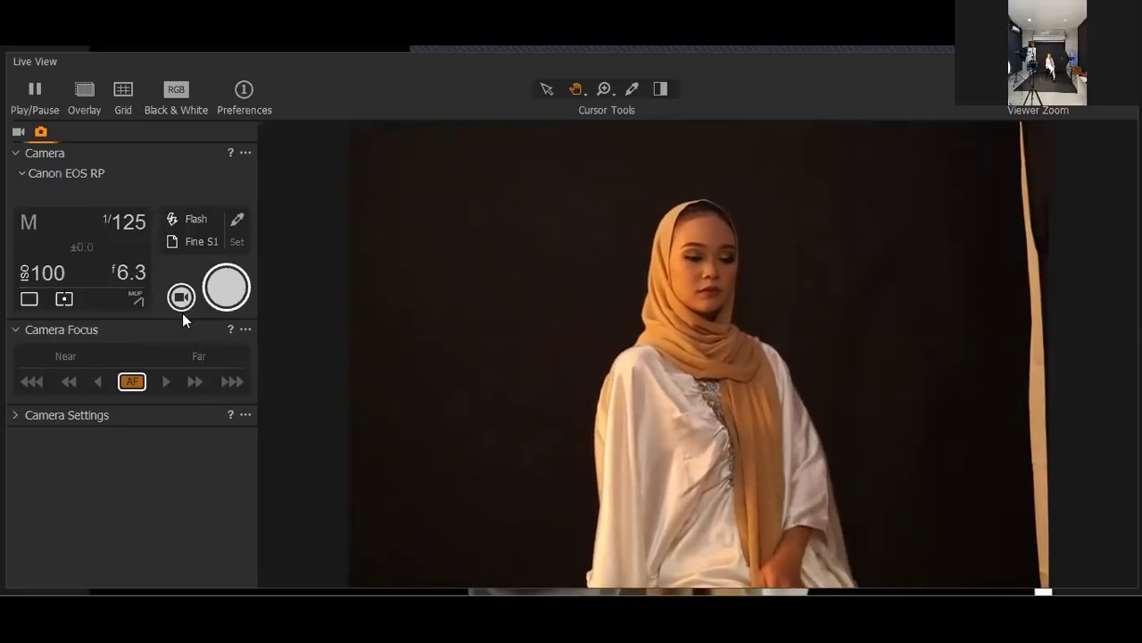
pyautogui.click(133, 382)
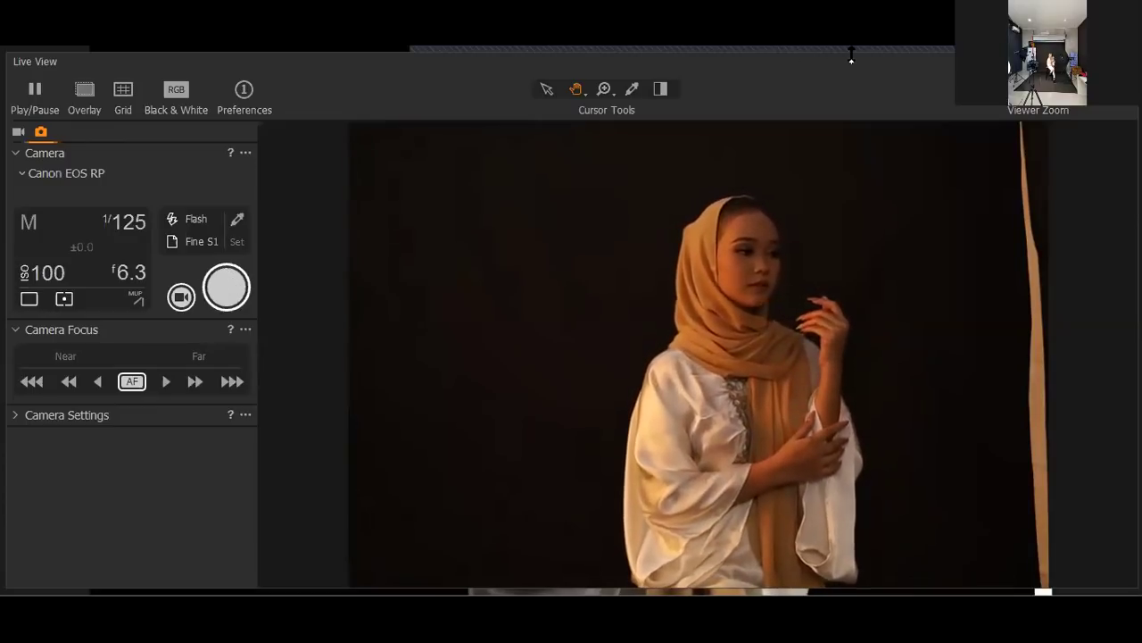
# Set the aperture to f/8 and capture an autofocused photo of the model at 1/125
pyautogui.press('w')
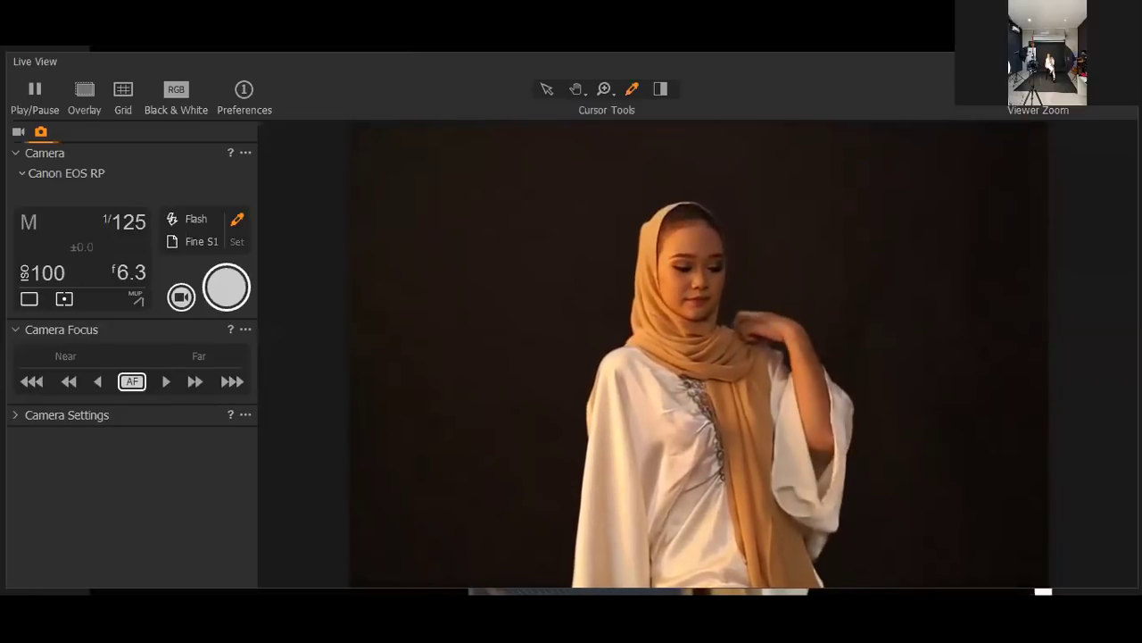
pyautogui.click(139, 273)
pyautogui.click(162, 323)
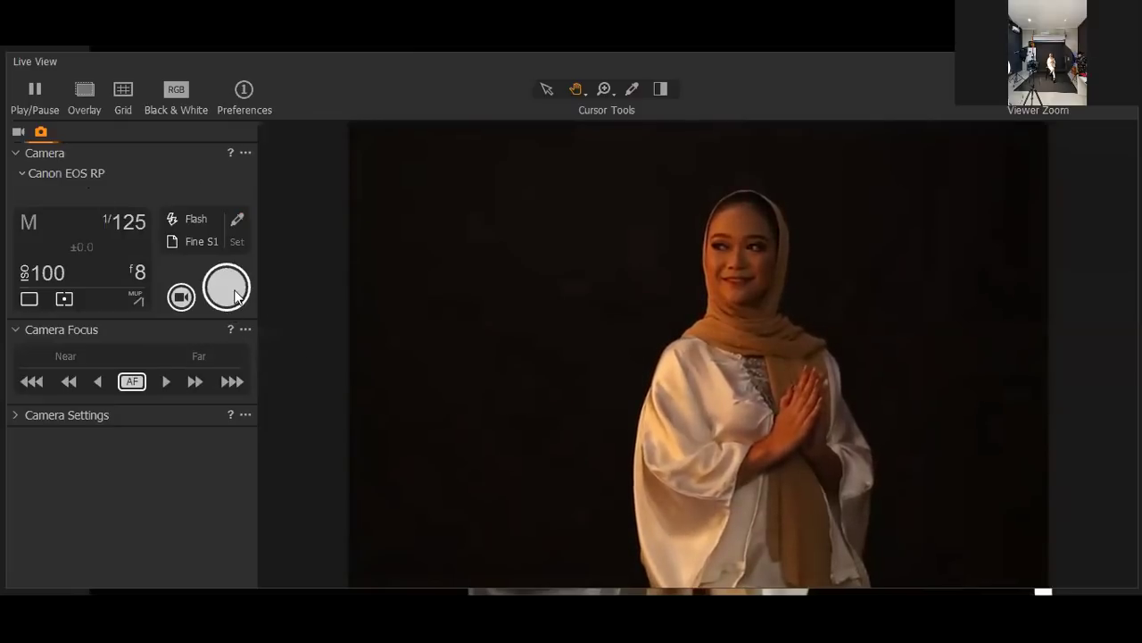
pyautogui.click(130, 384)
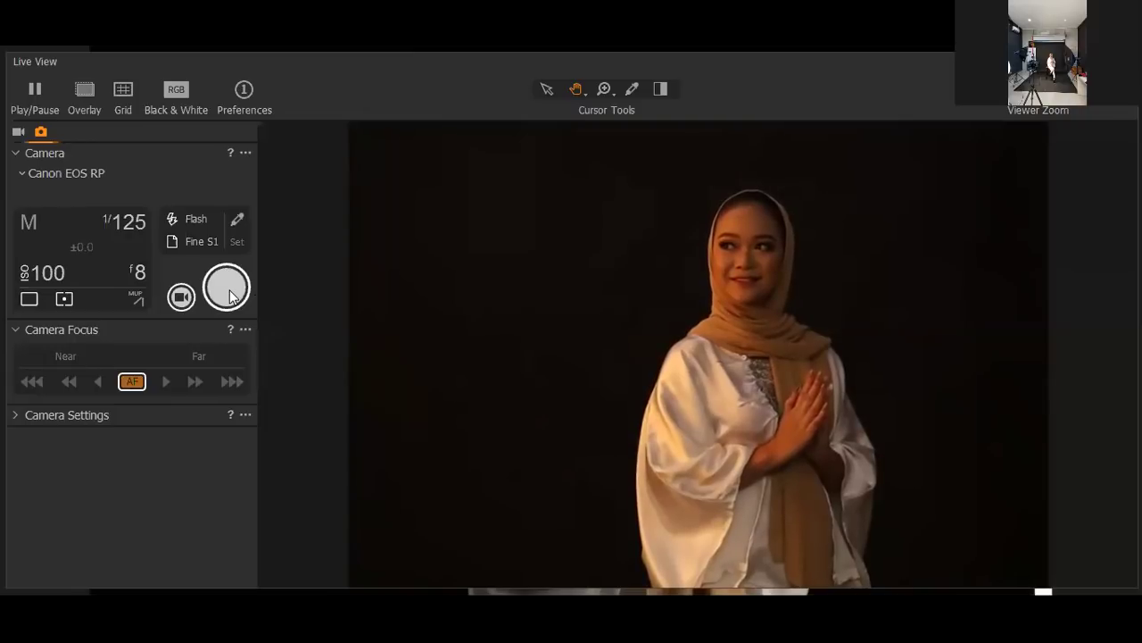
pyautogui.click(229, 289)
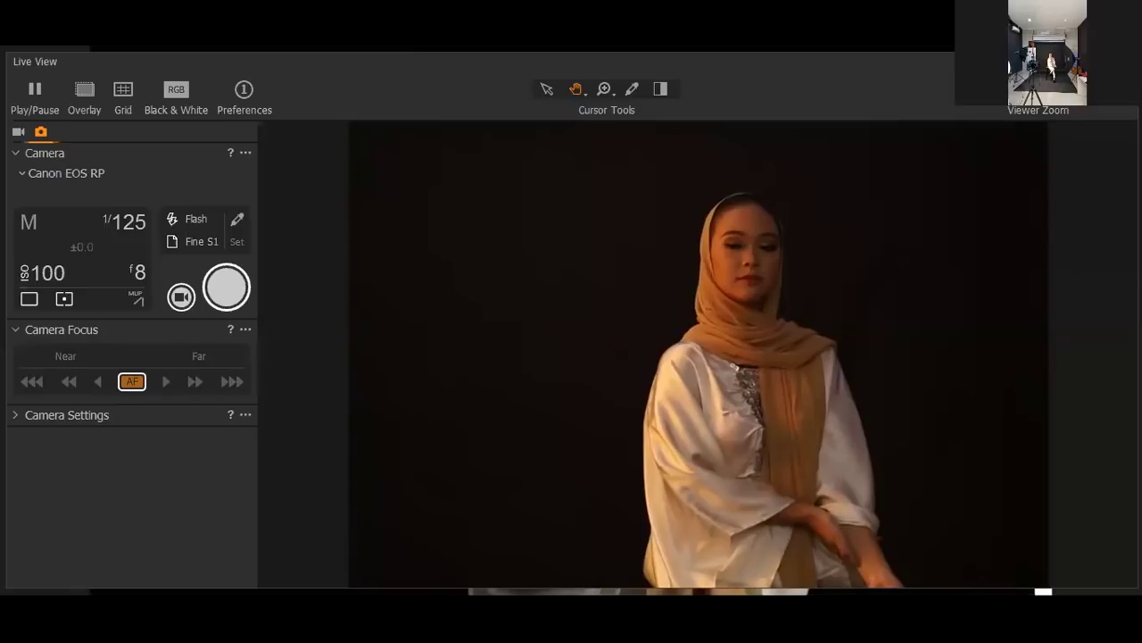
pyautogui.press('w')
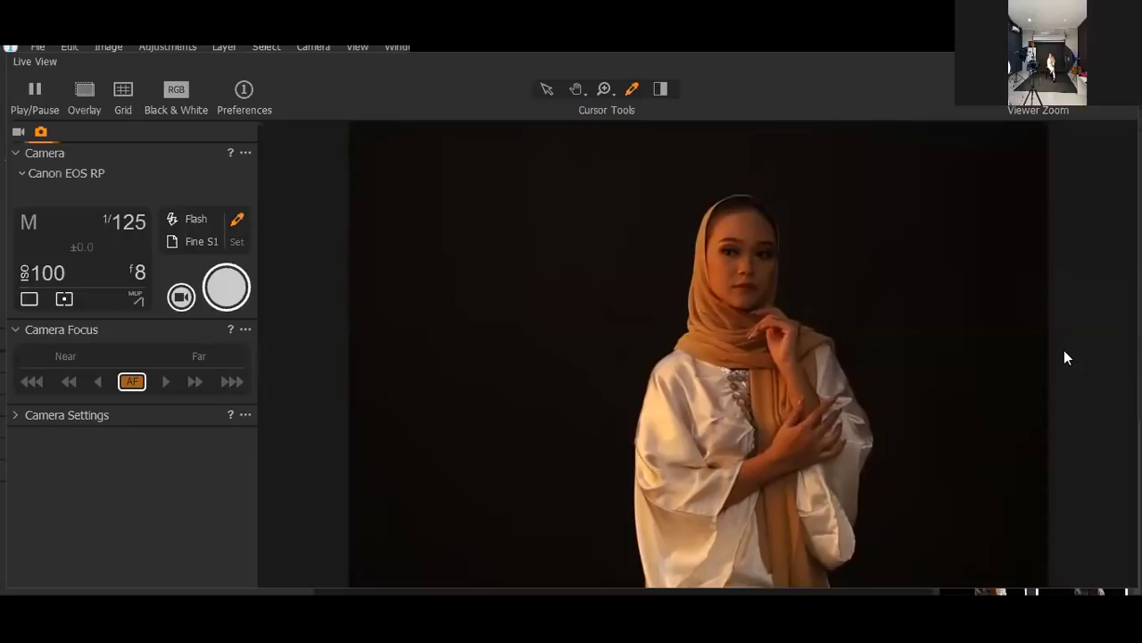
pyautogui.press('h')
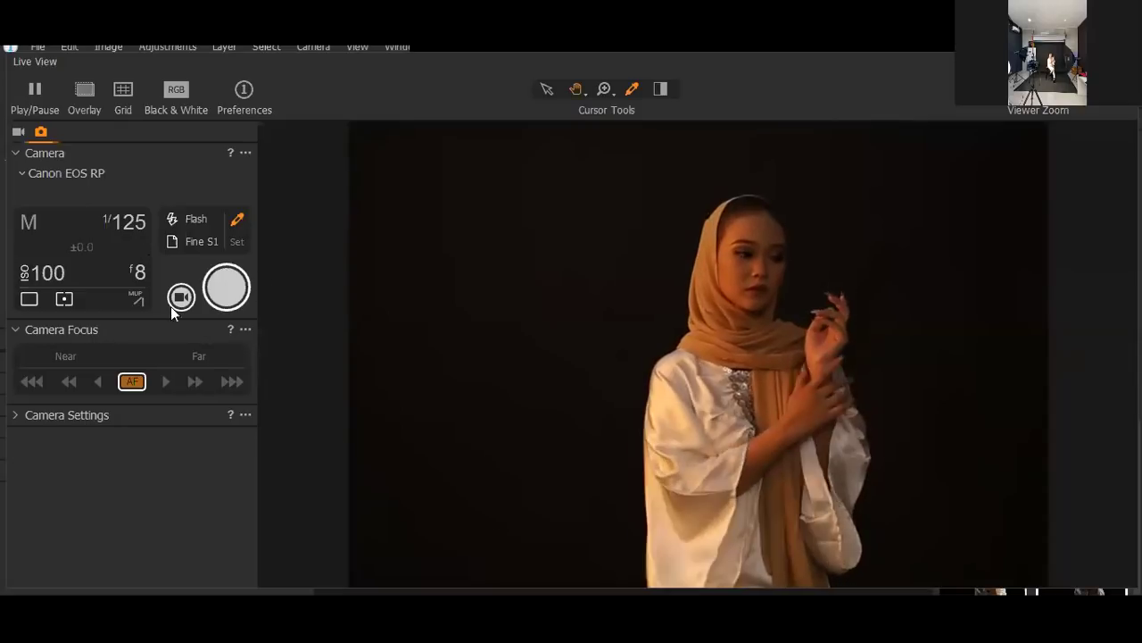
pyautogui.click(139, 223)
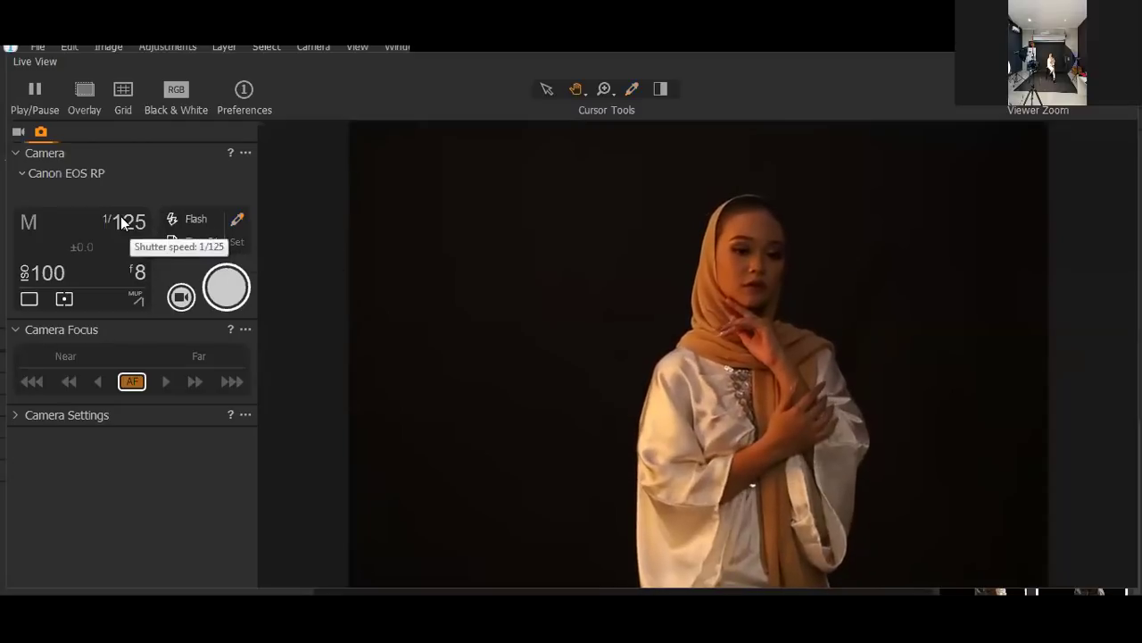
pyautogui.click(133, 226)
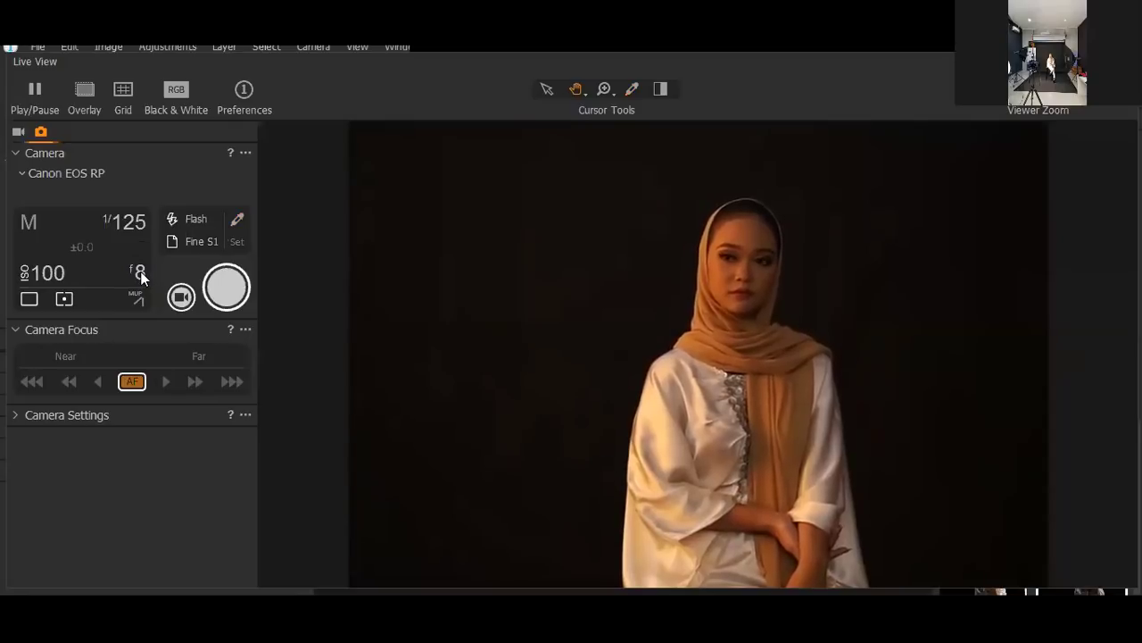
pyautogui.click(140, 273)
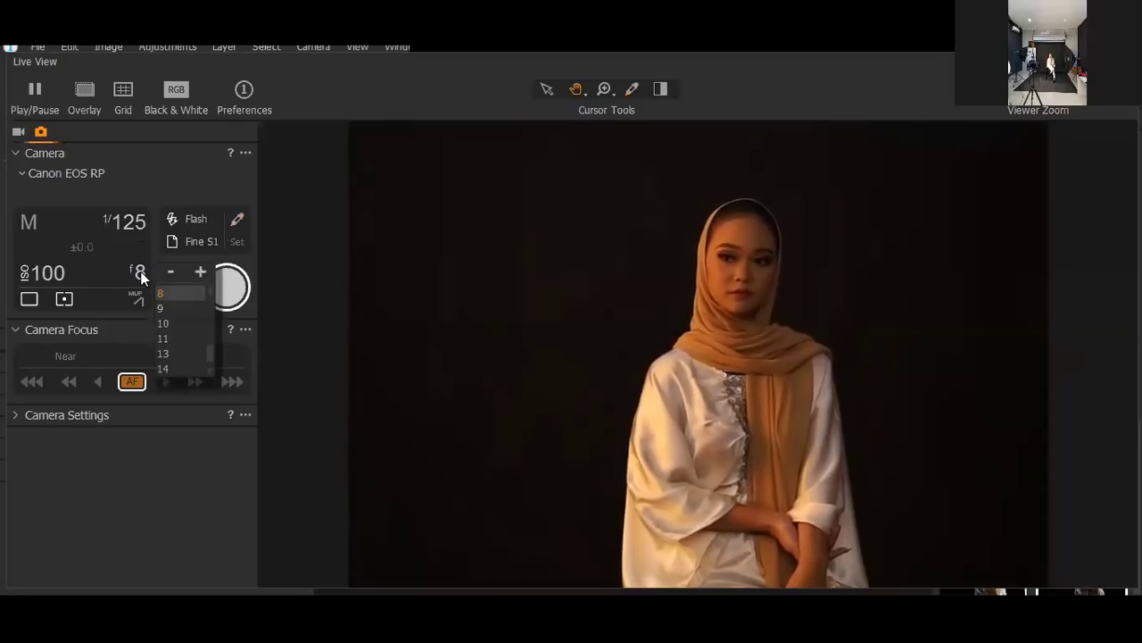
pyautogui.click(209, 295)
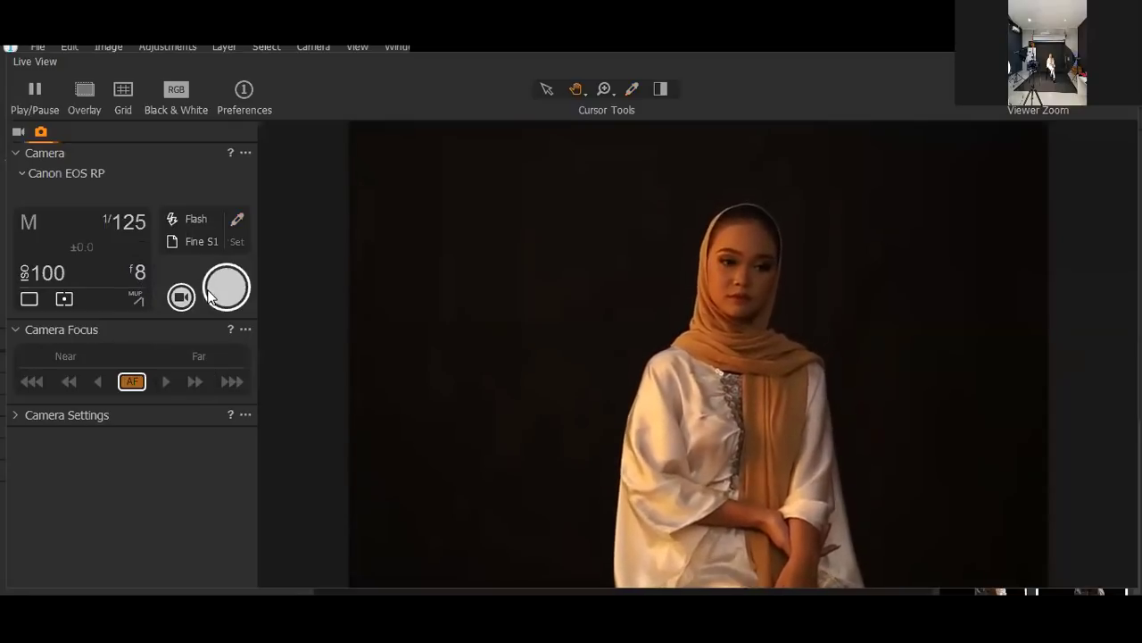
pyautogui.click(138, 274)
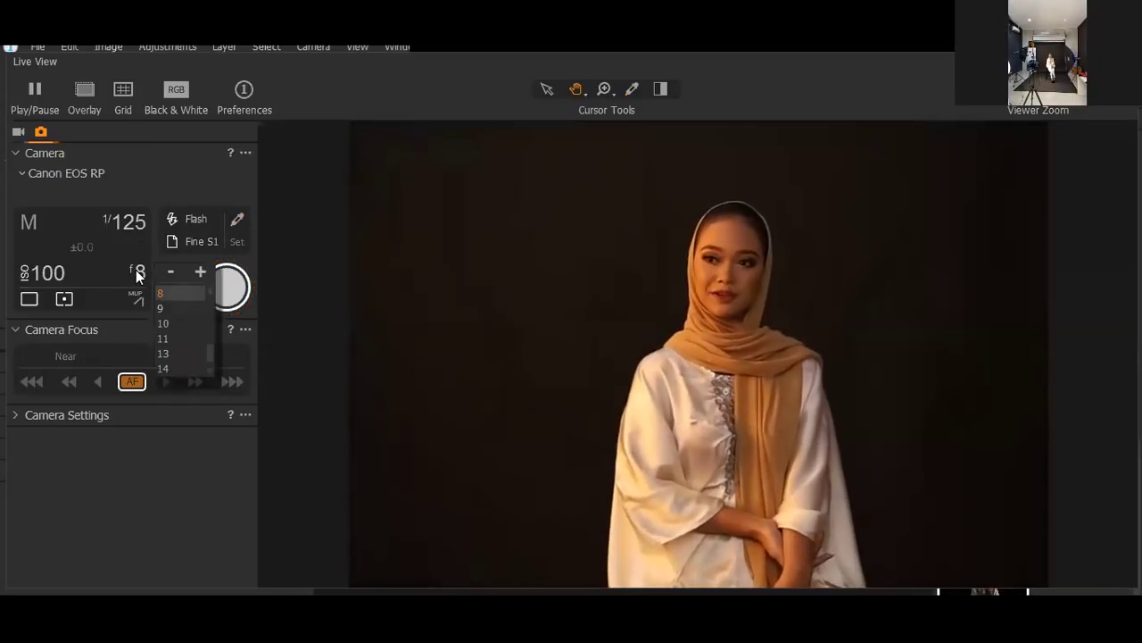
pyautogui.click(204, 294)
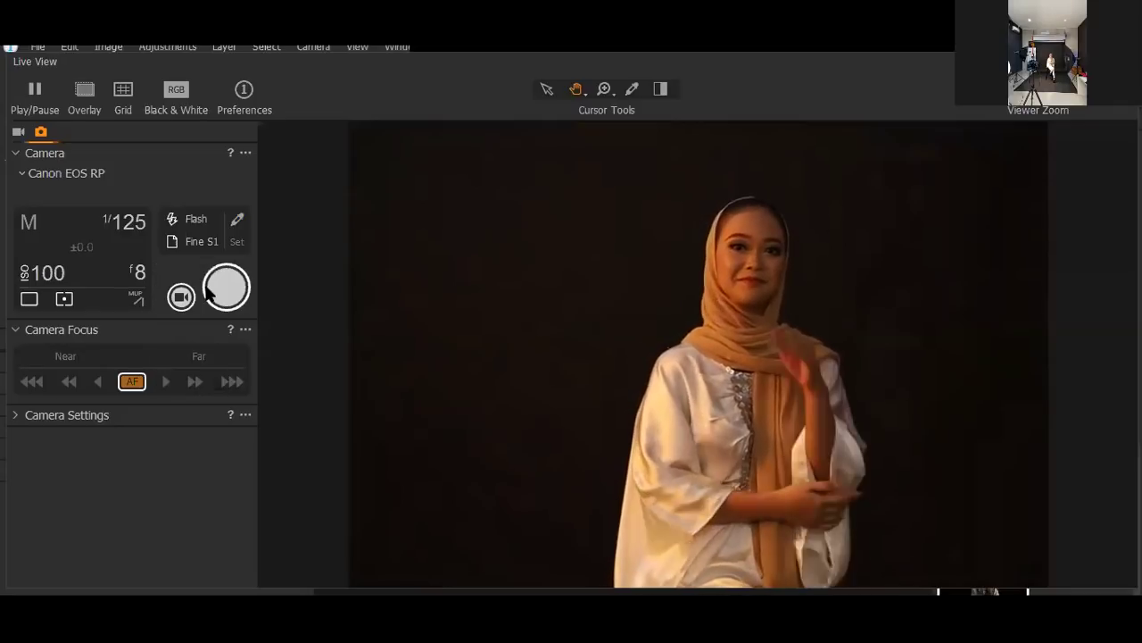
# Set the aperture to f/6.3 and capture photos of the model at 1/125
pyautogui.click(138, 274)
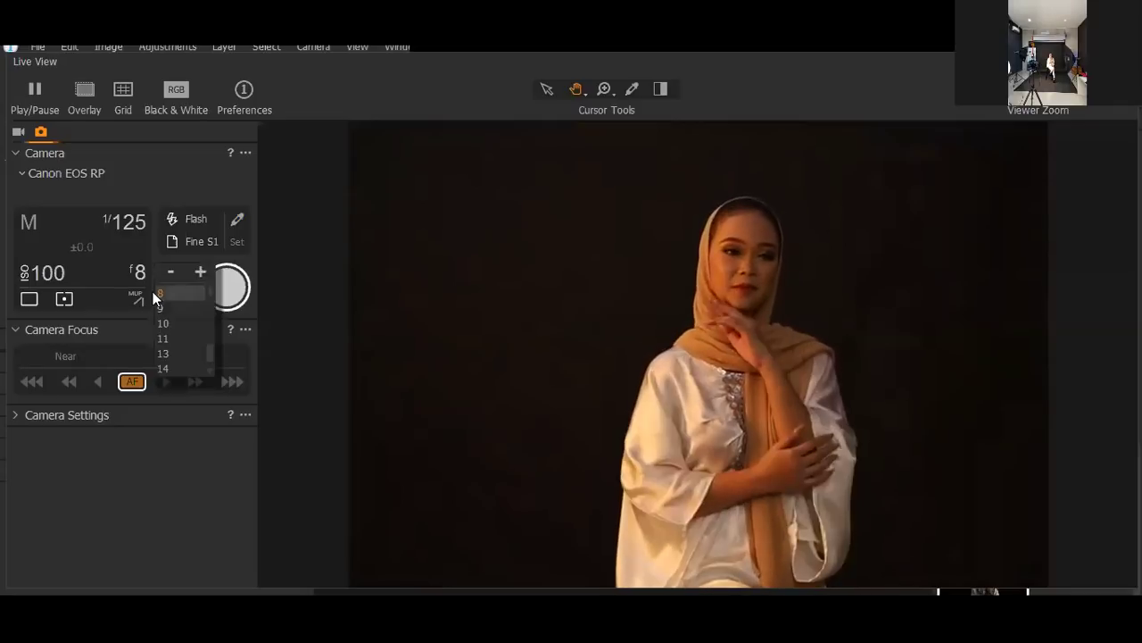
pyautogui.click(172, 272)
pyautogui.click(169, 272)
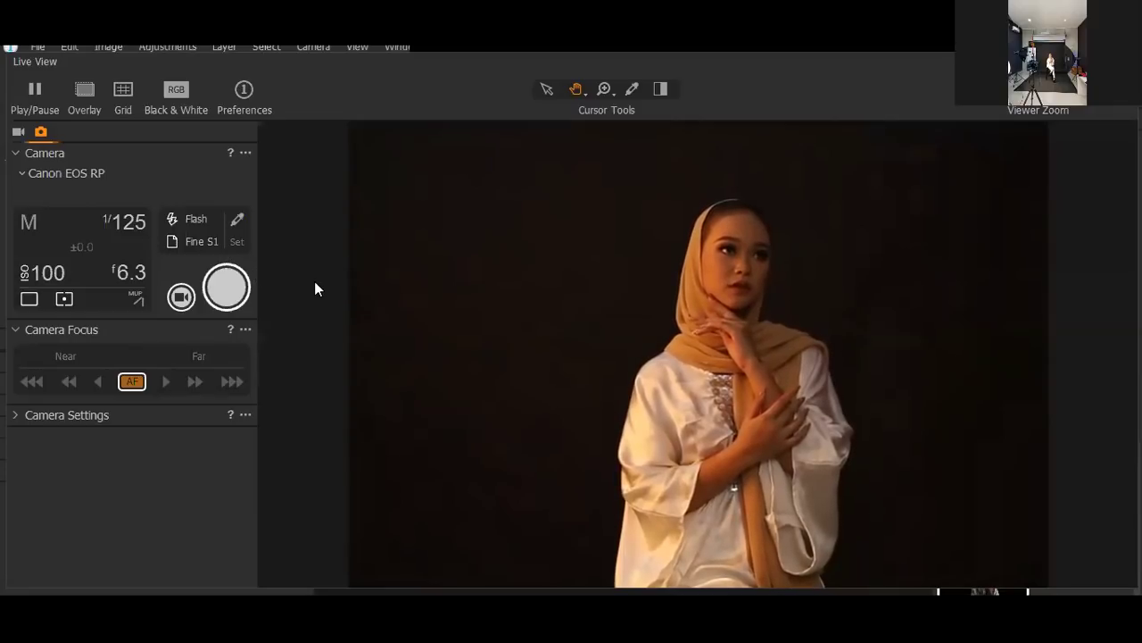
pyautogui.click(222, 301)
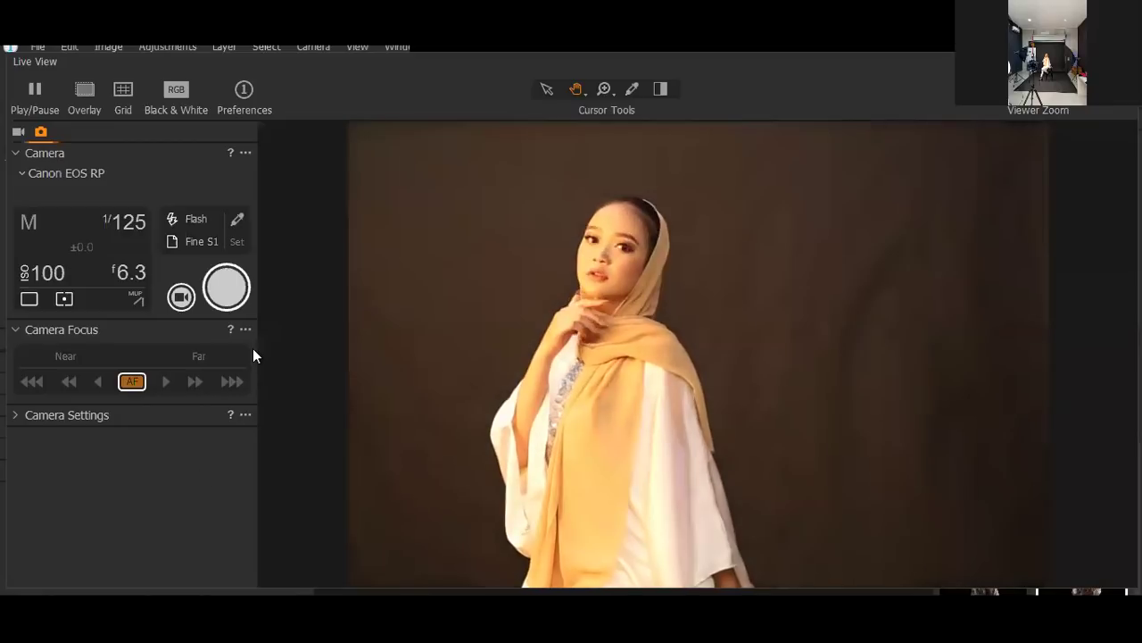
pyautogui.click(237, 302)
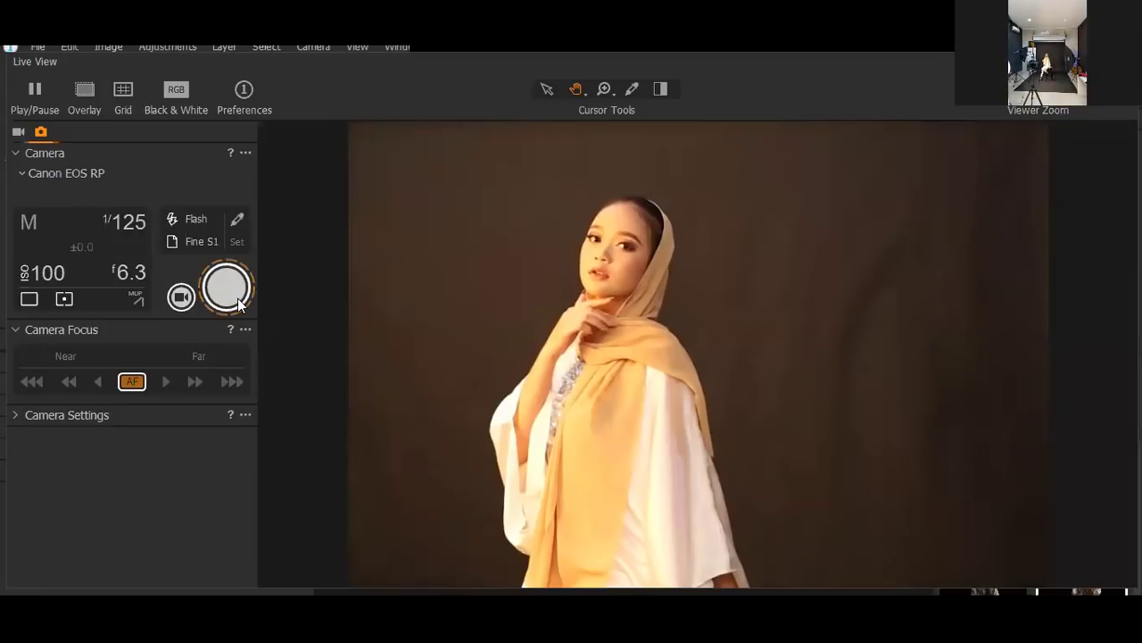
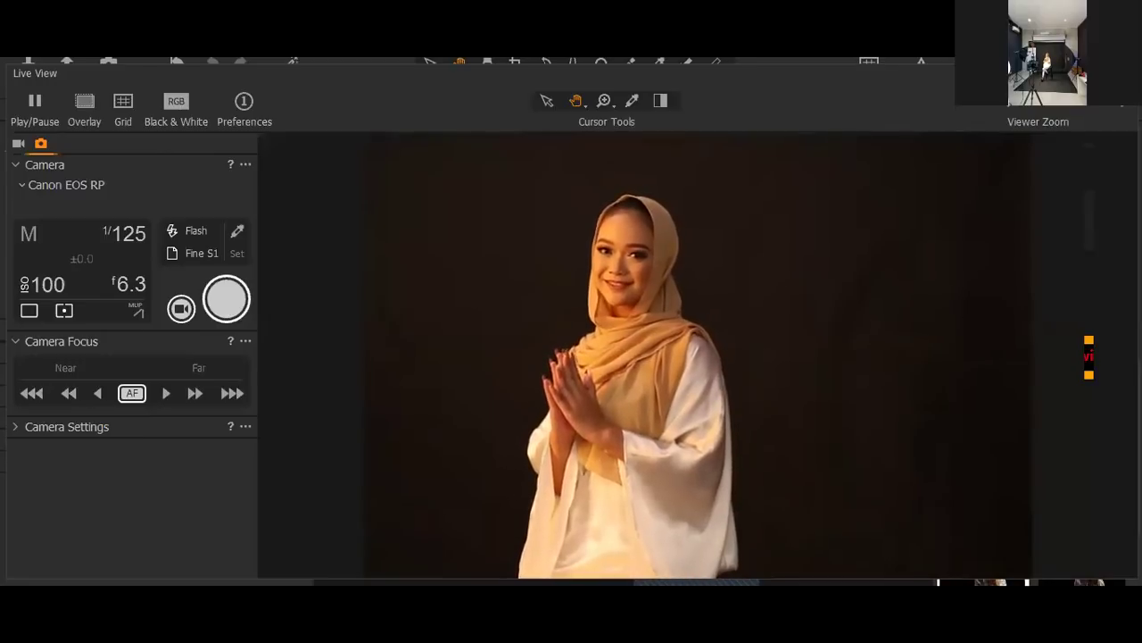
# Set the aperture to f/5.6 and capture a photo of the model at 1/125
pyautogui.click(131, 284)
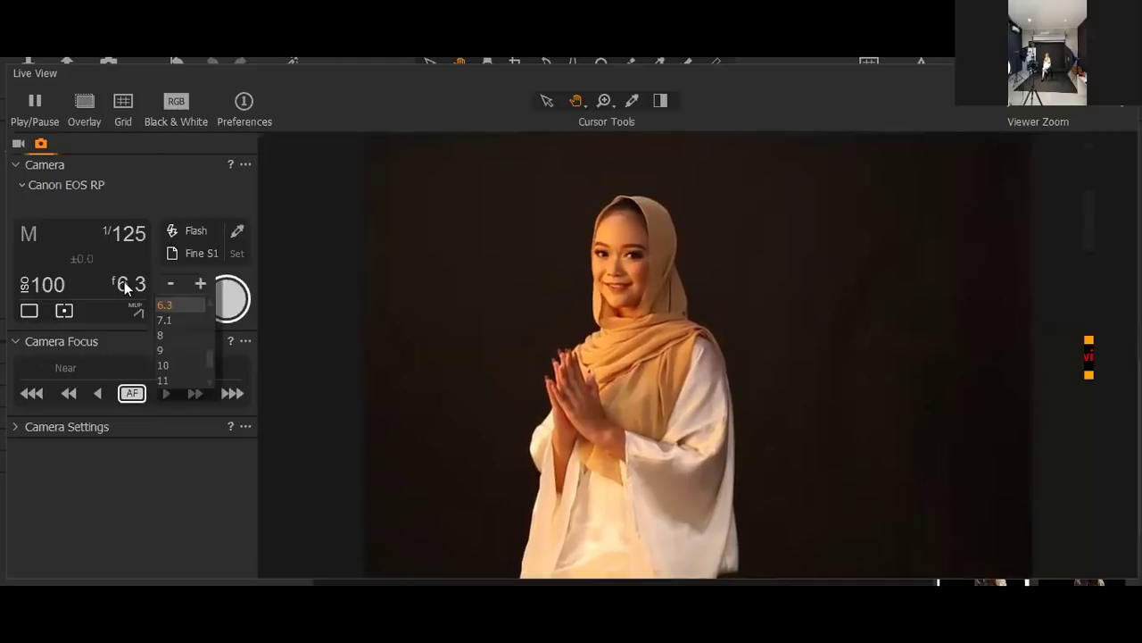
pyautogui.click(170, 286)
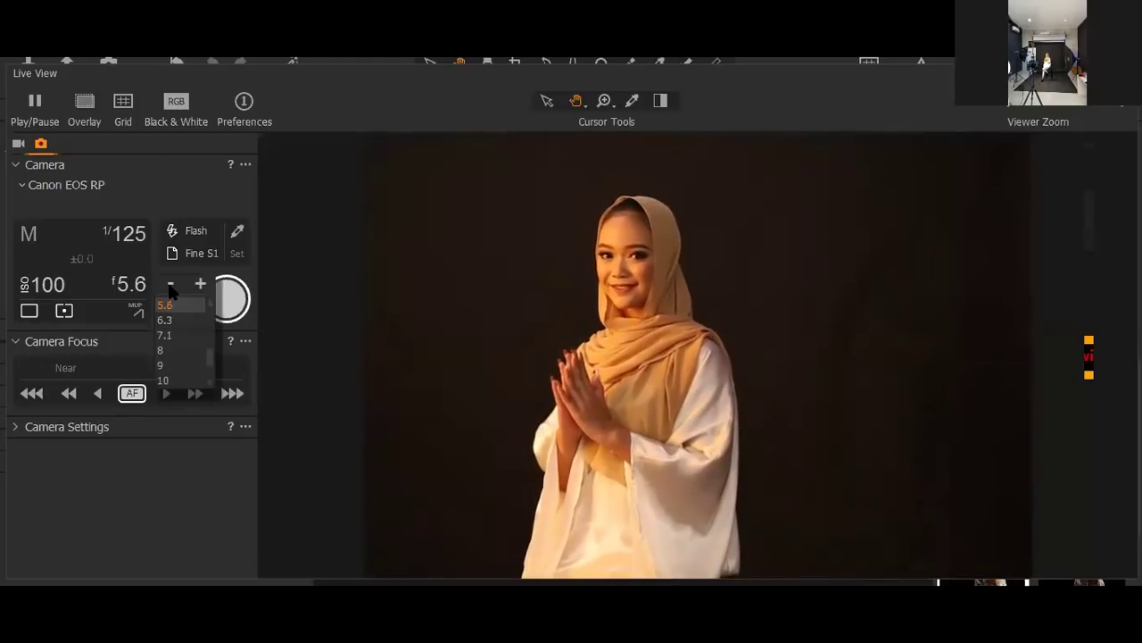
pyautogui.click(169, 282)
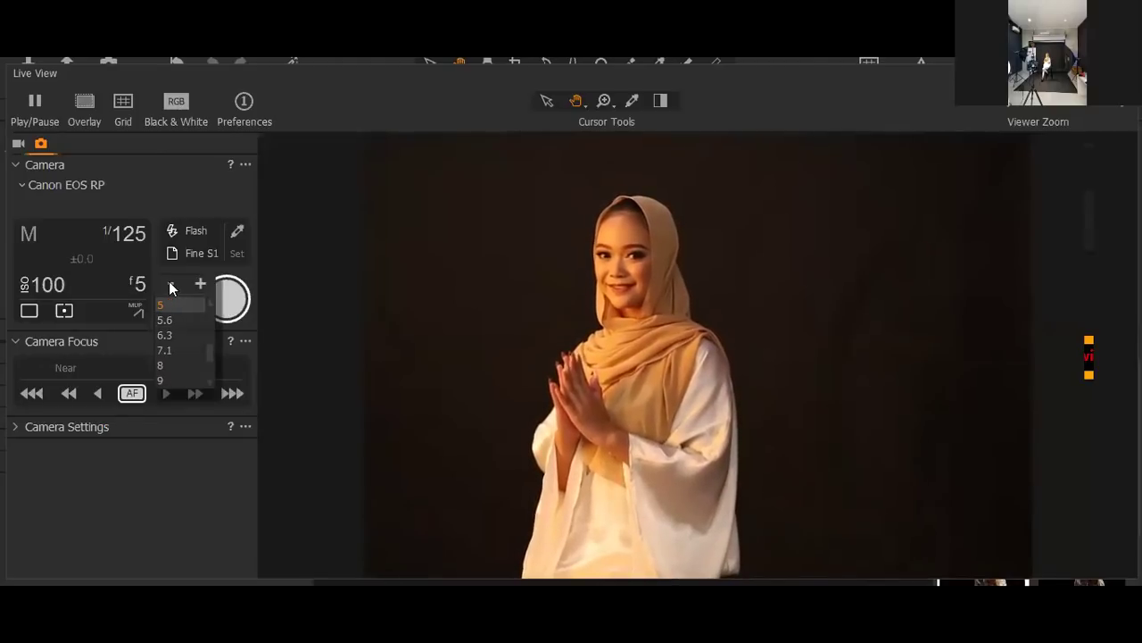
pyautogui.click(197, 282)
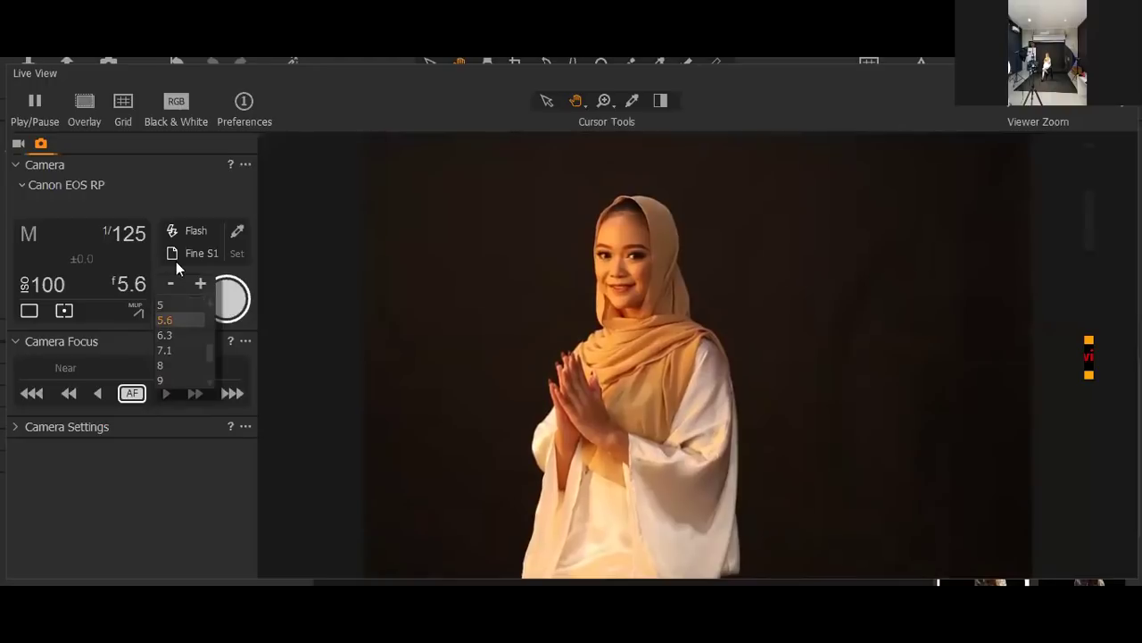
pyautogui.click(234, 308)
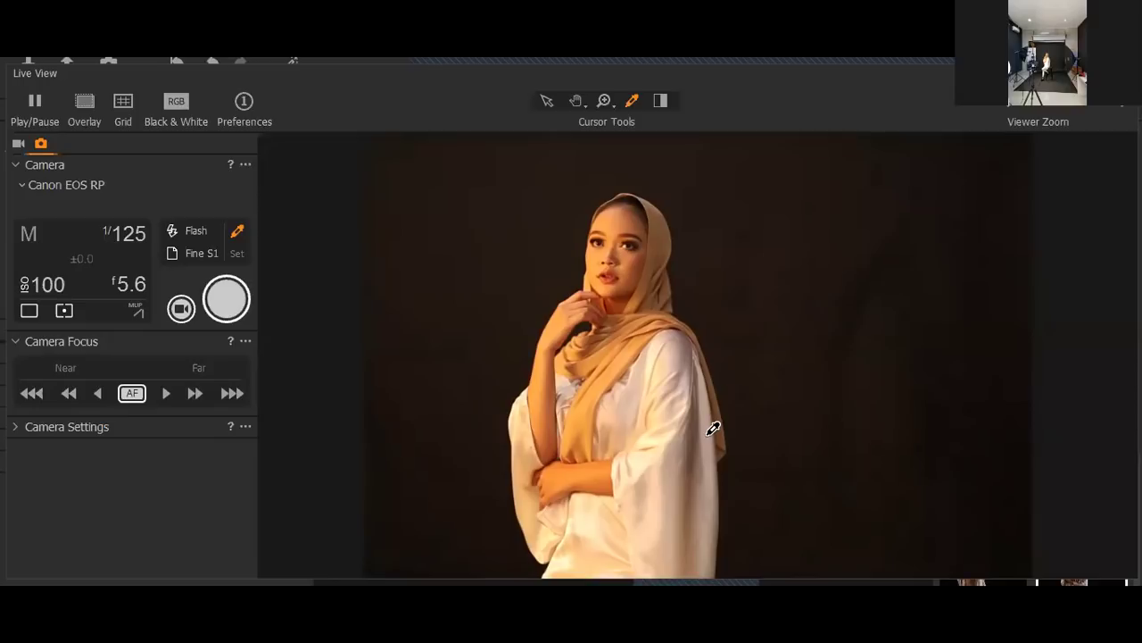
# Turn on autofocus and capture another photo of the model at 1/125 and f/5.6
pyautogui.press('h')
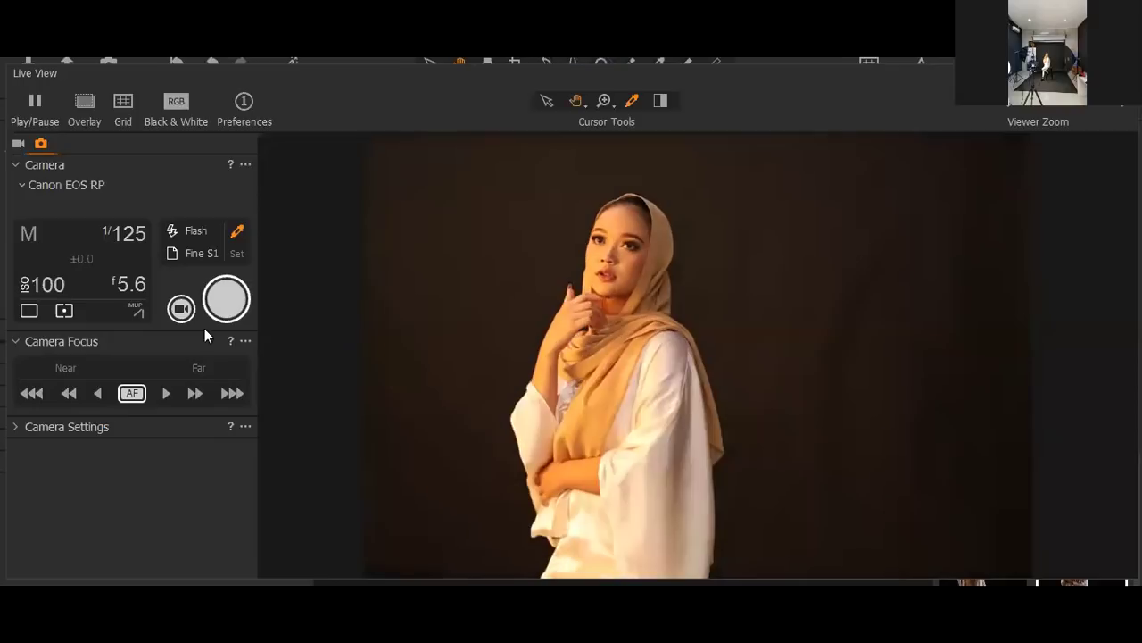
pyautogui.click(129, 235)
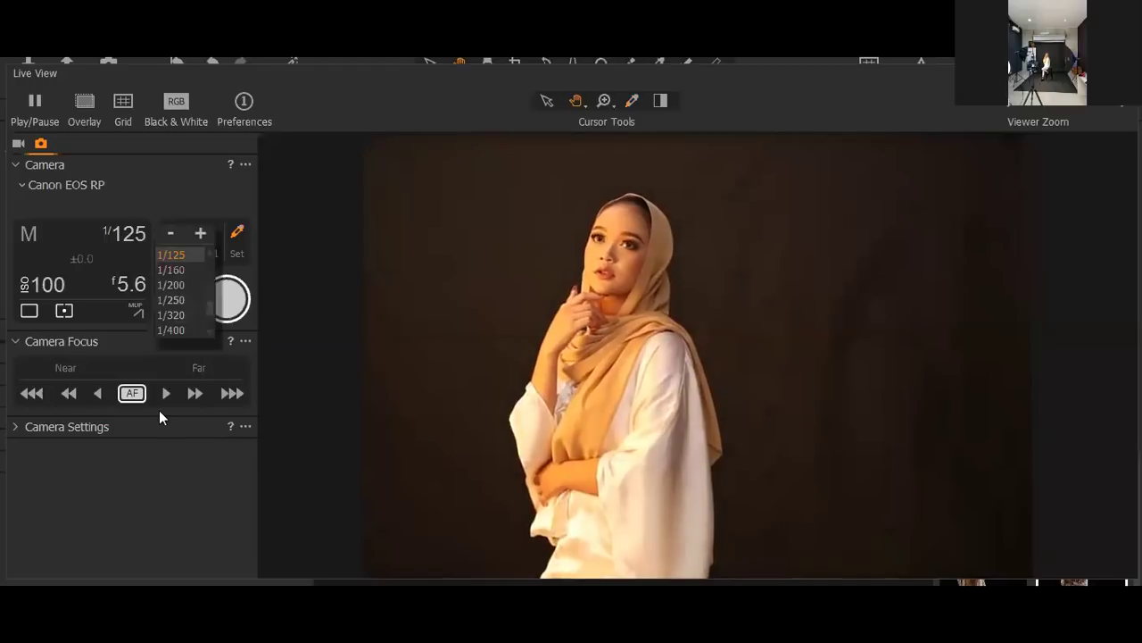
pyautogui.click(147, 308)
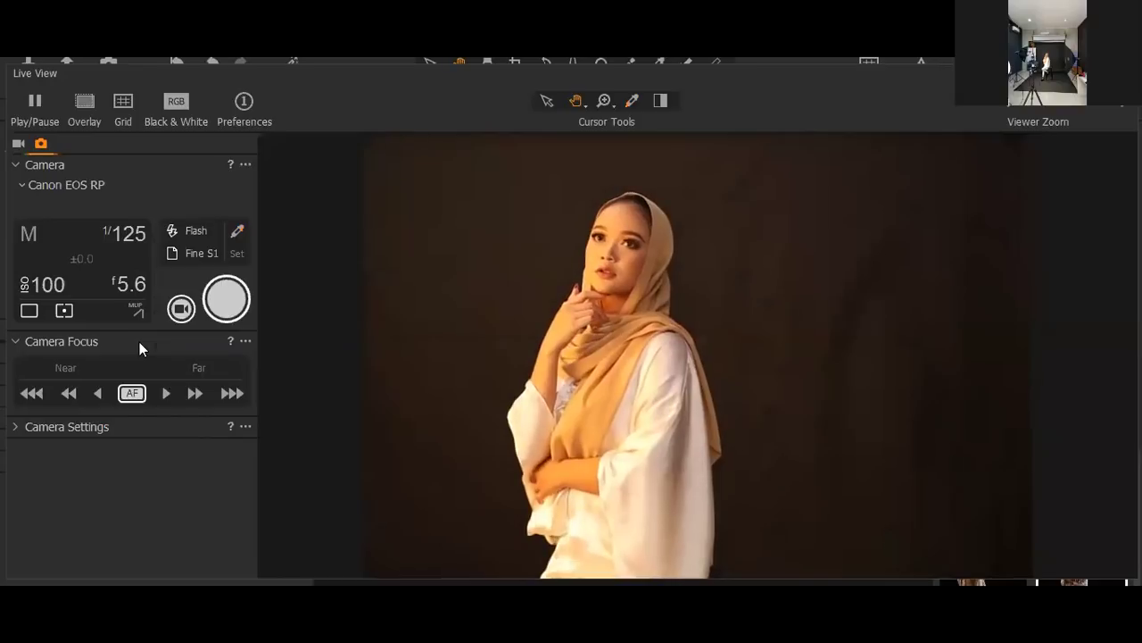
pyautogui.click(131, 393)
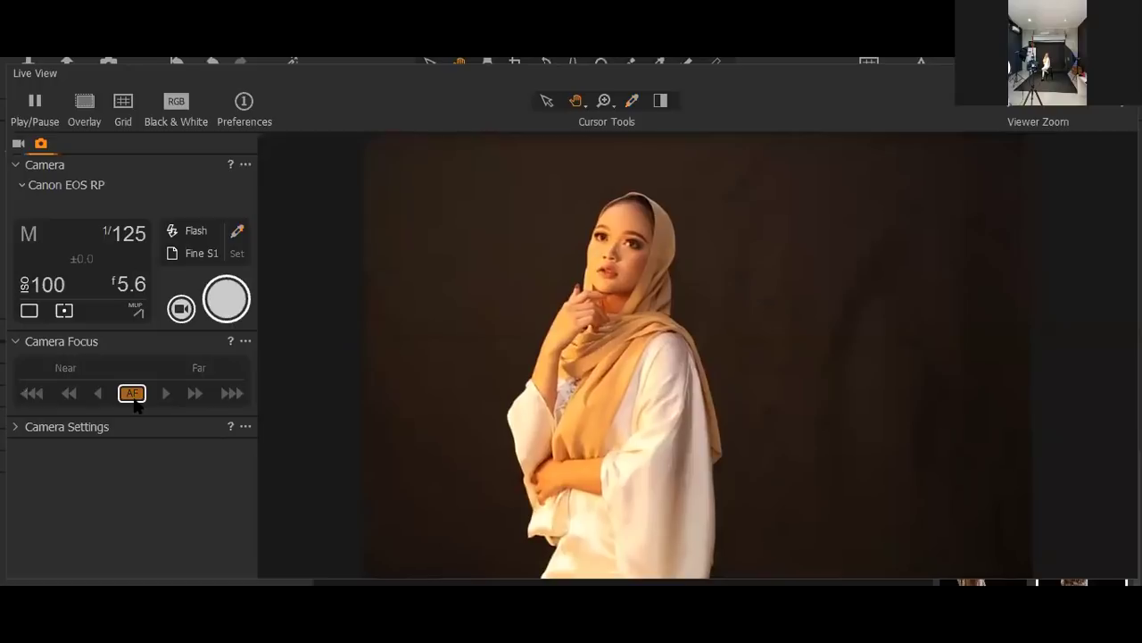
pyautogui.click(225, 306)
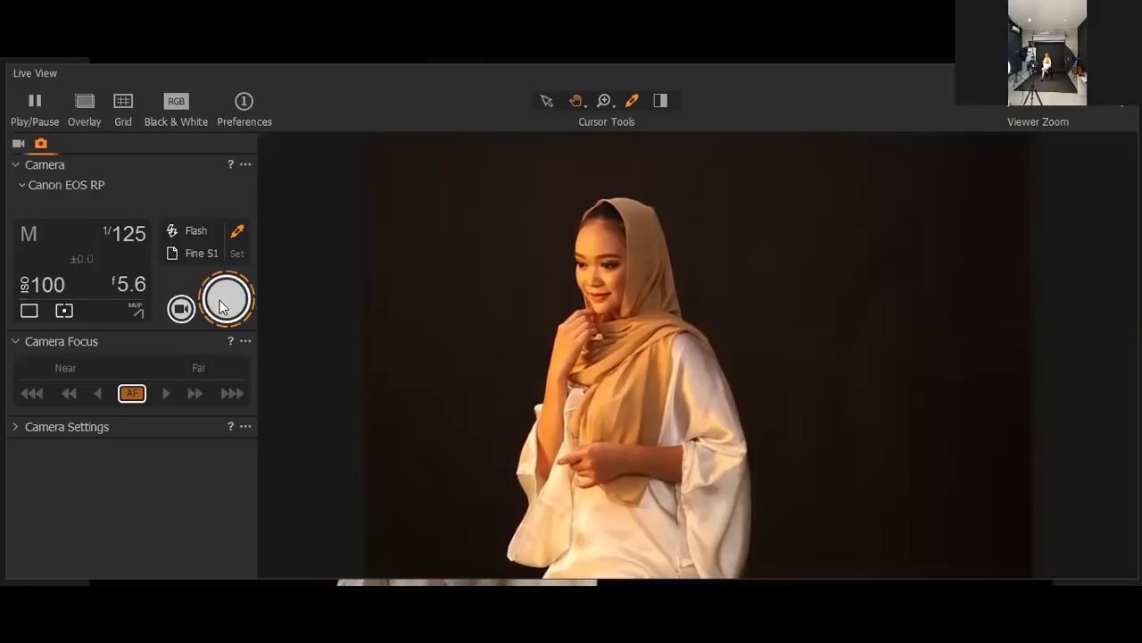
pyautogui.press('h')
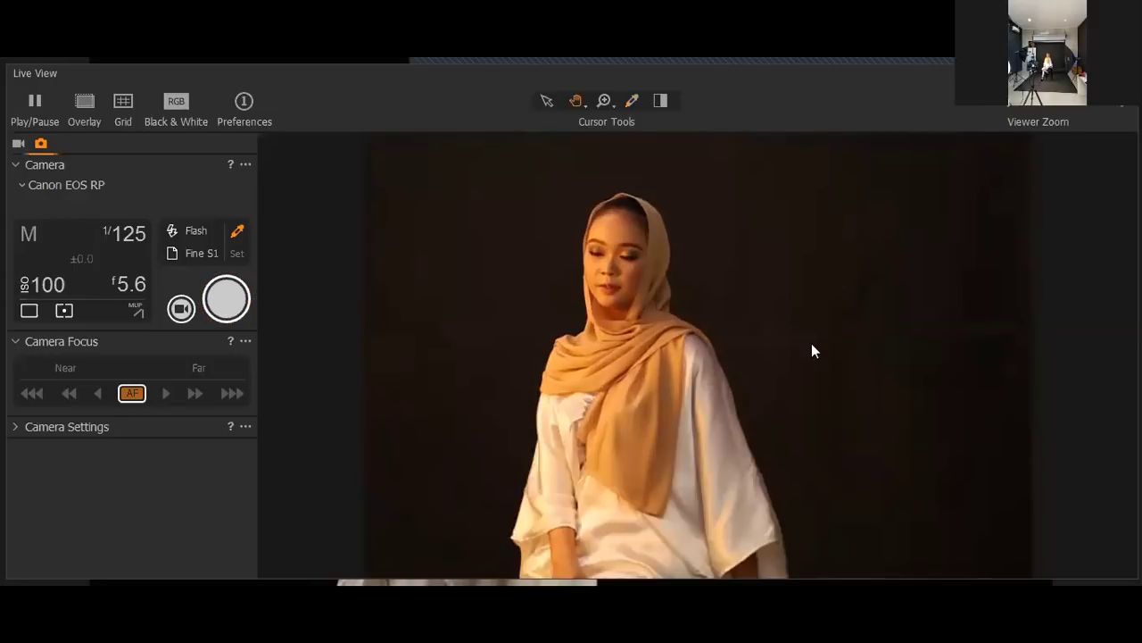
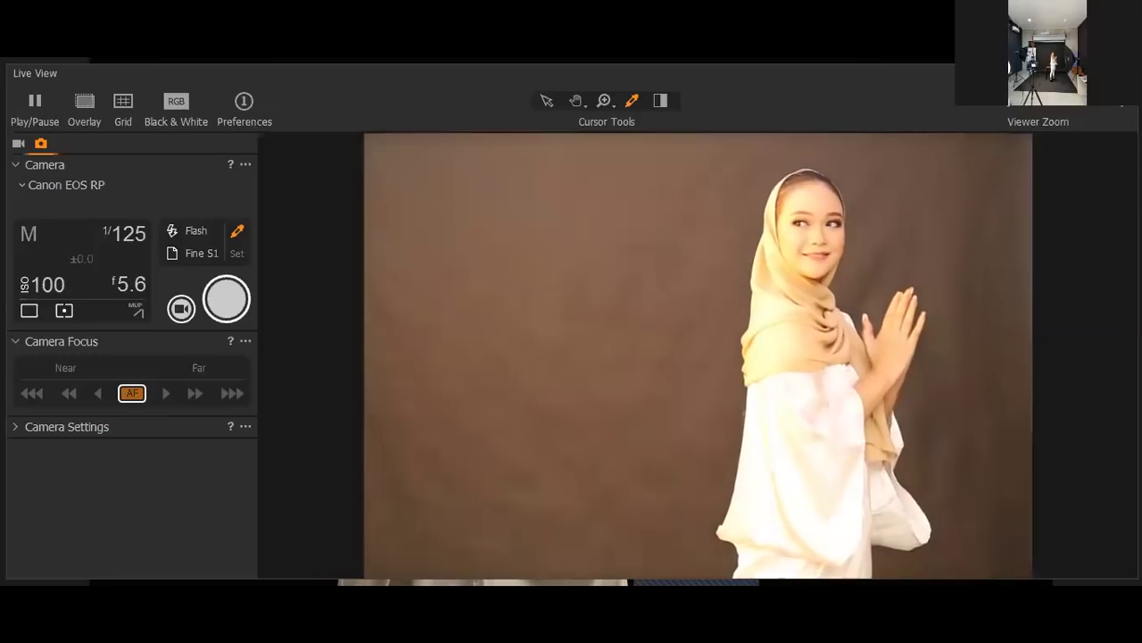
# Set the aperture to f/6.3
pyautogui.click(136, 286)
pyautogui.click(135, 284)
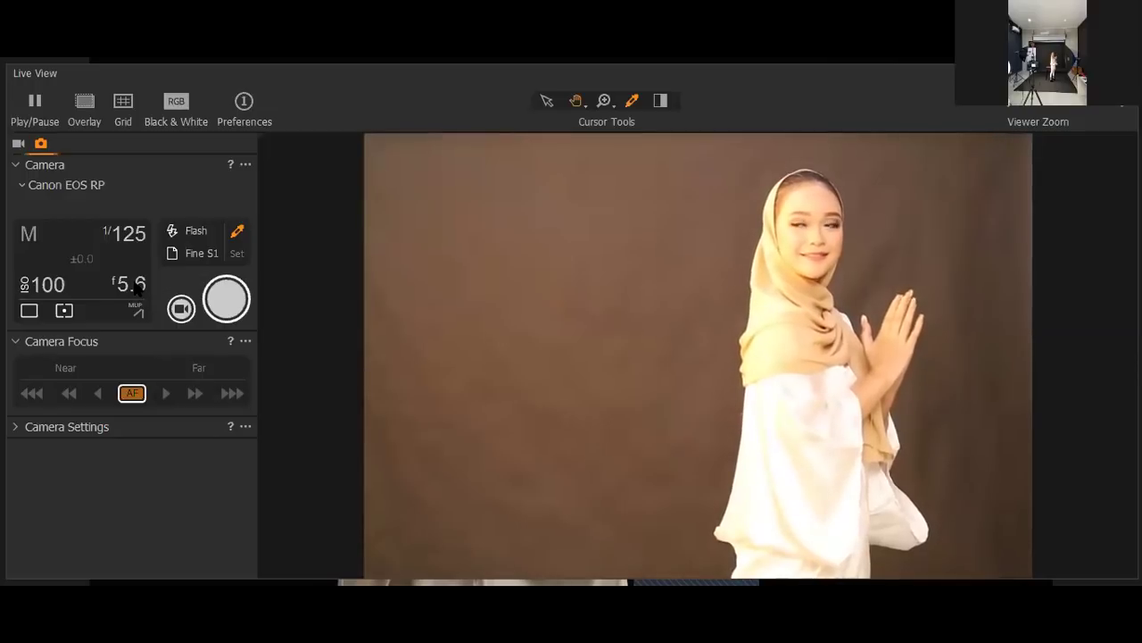
pyautogui.click(132, 287)
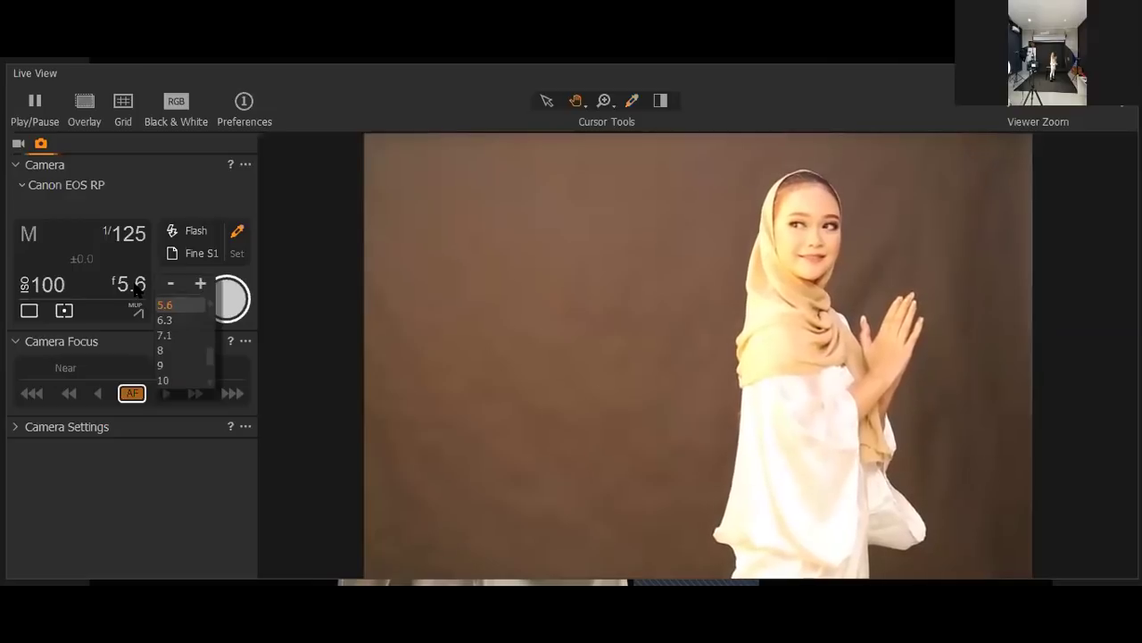
pyautogui.click(168, 320)
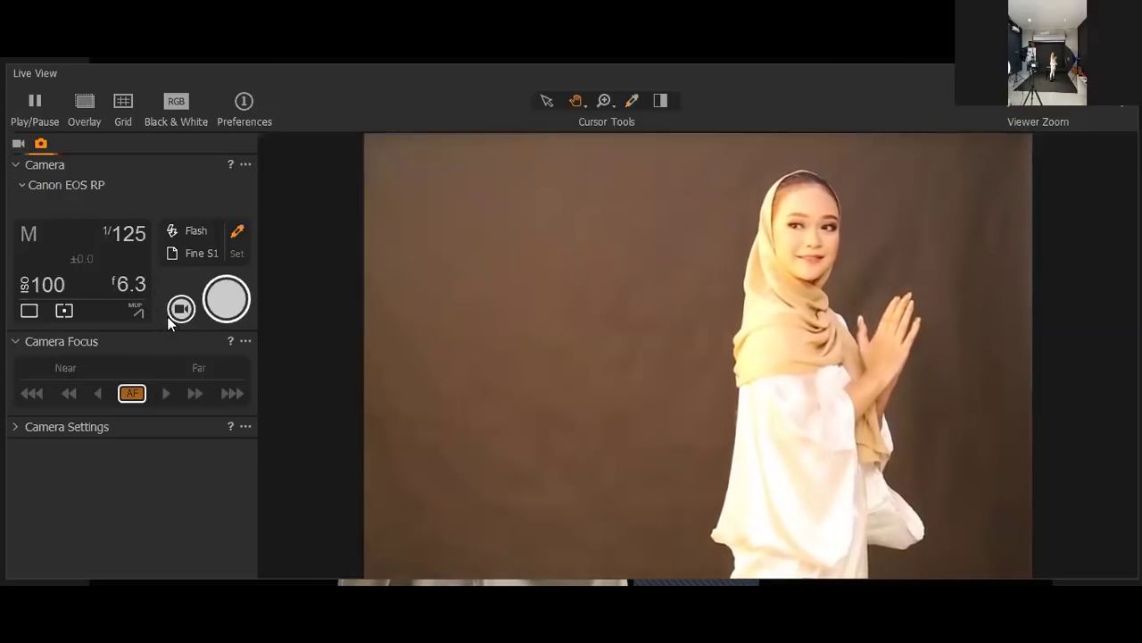
# Switch autofocus off and on to refocus on the model, and capture a photo at 1/125 and f/6.3
pyautogui.click(132, 393)
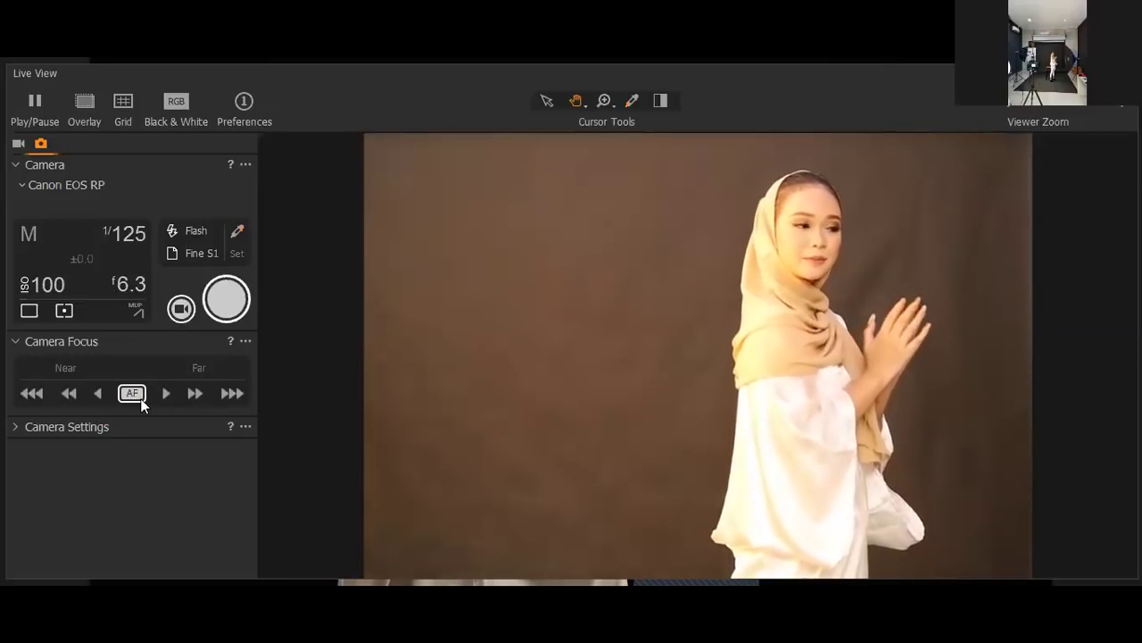
pyautogui.click(139, 398)
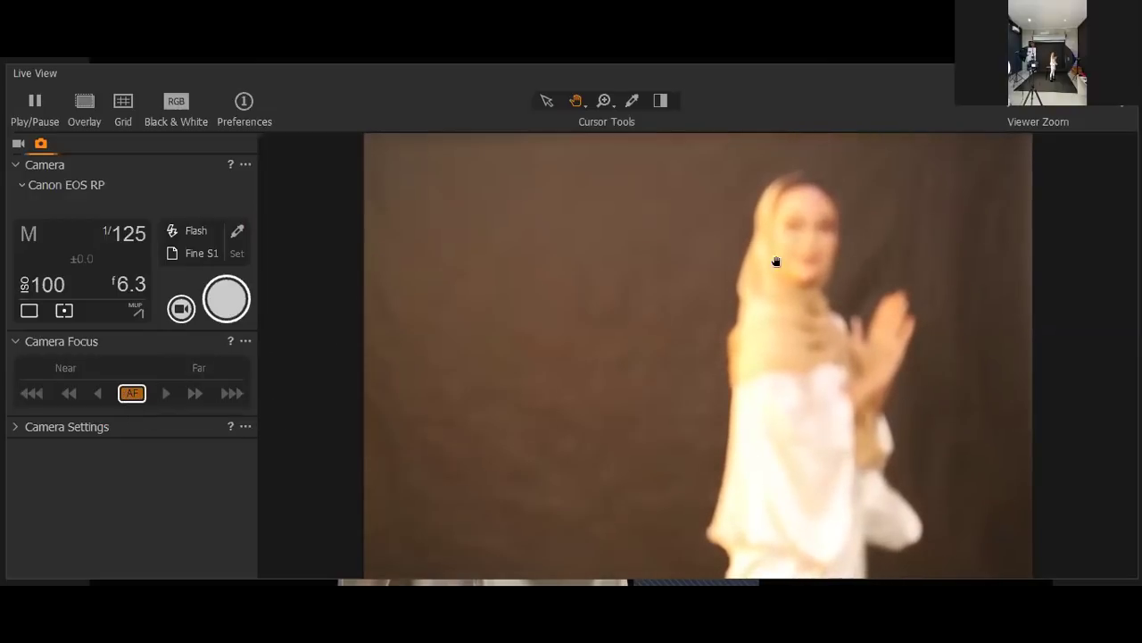
pyautogui.click(135, 397)
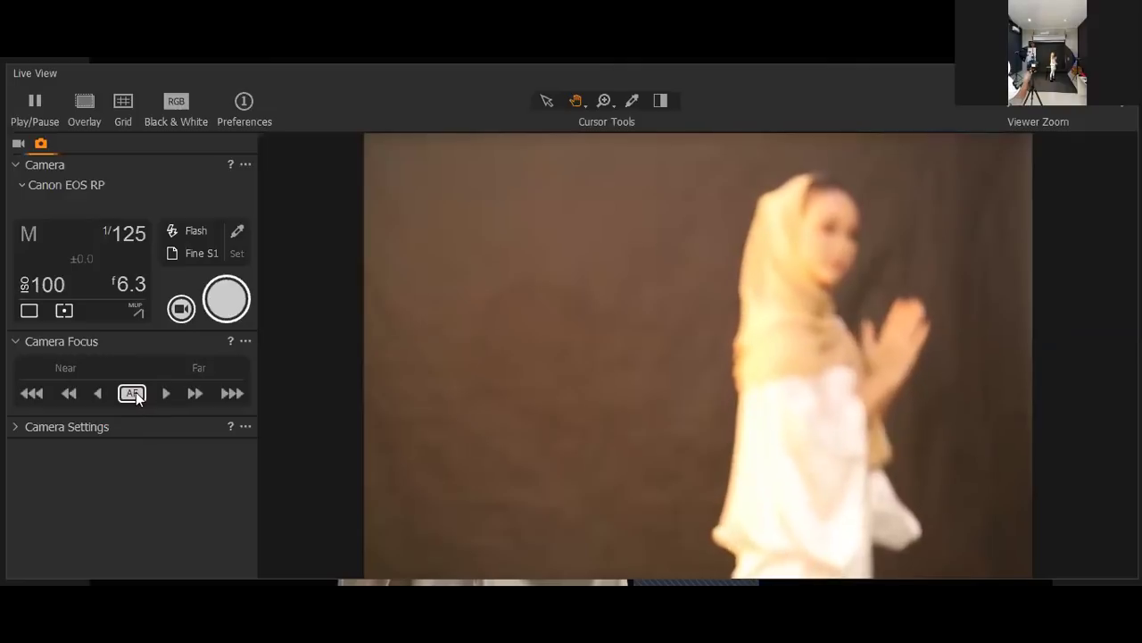
pyautogui.click(136, 394)
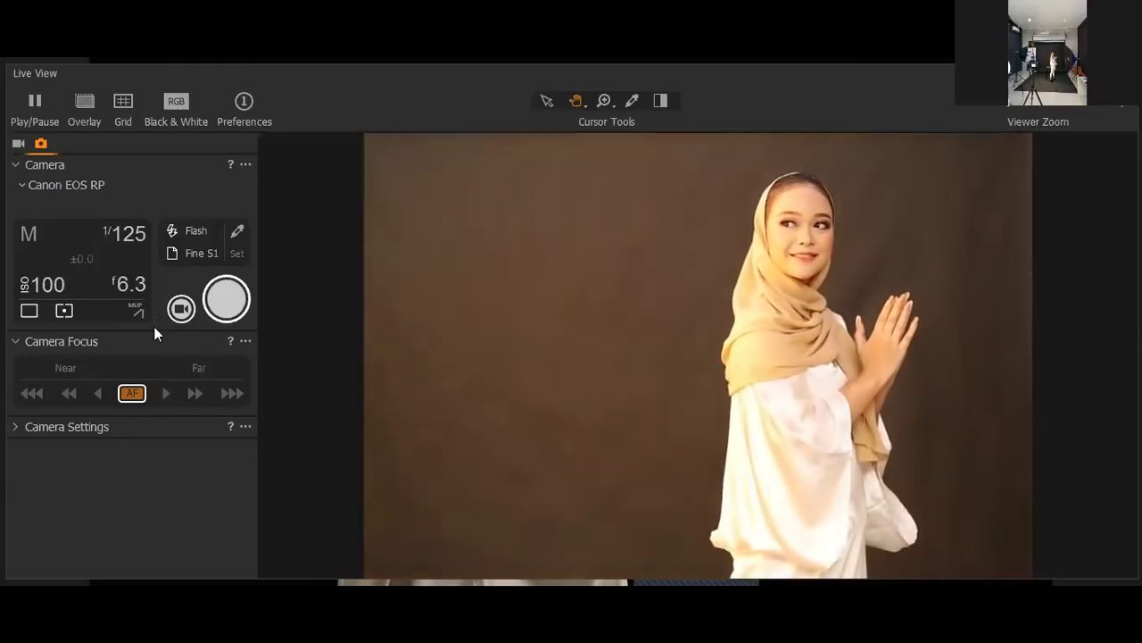
pyautogui.click(228, 301)
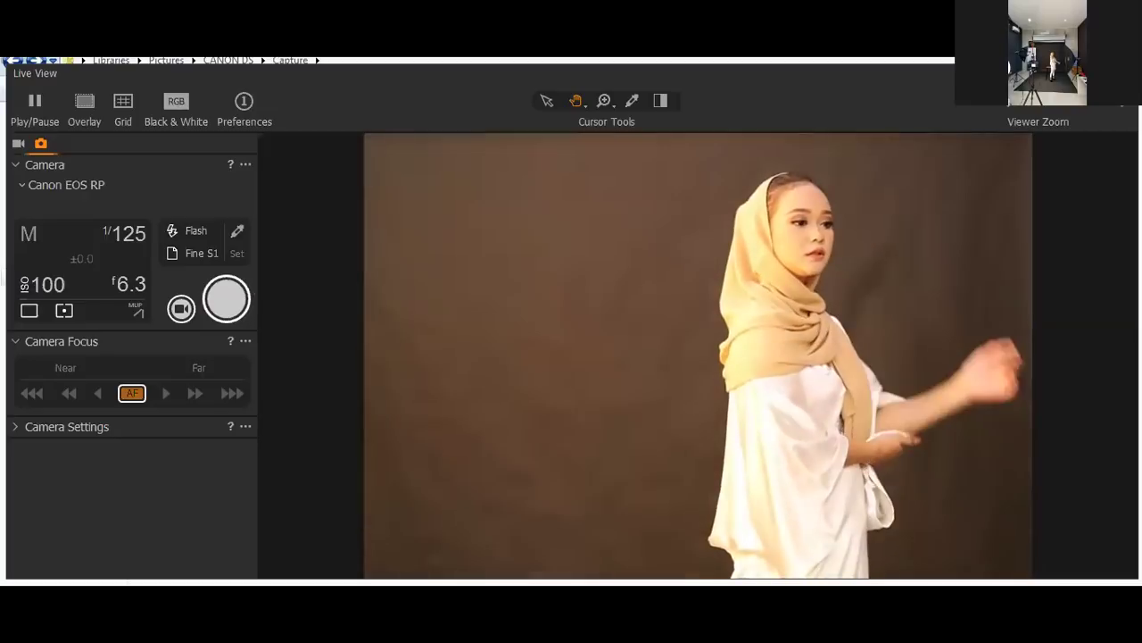
pyautogui.press('w')
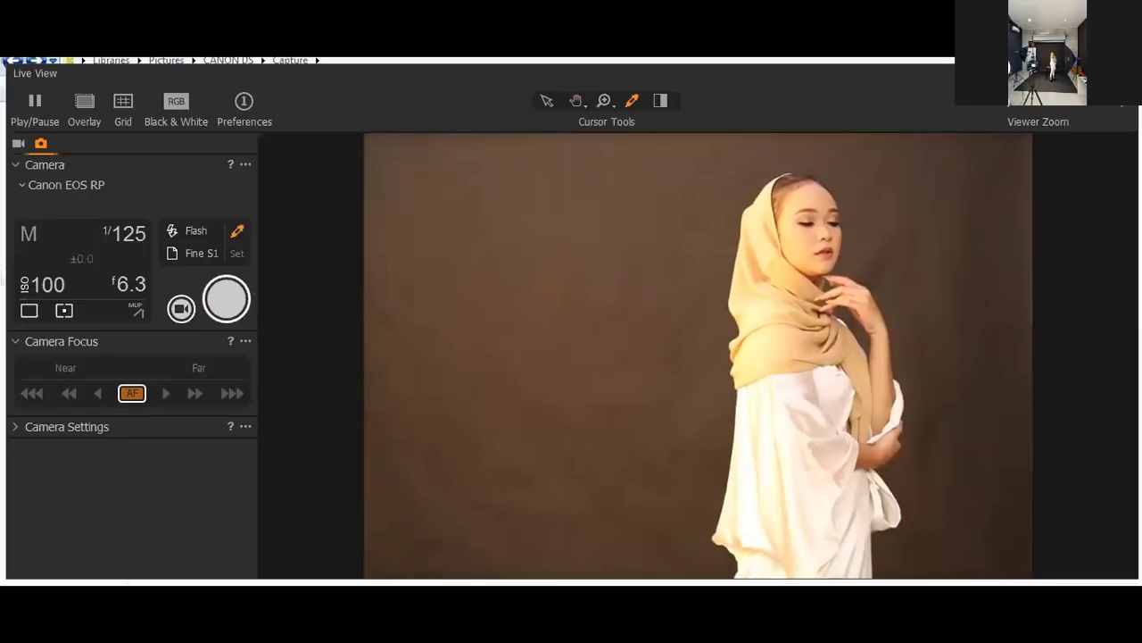
pyautogui.click(632, 584)
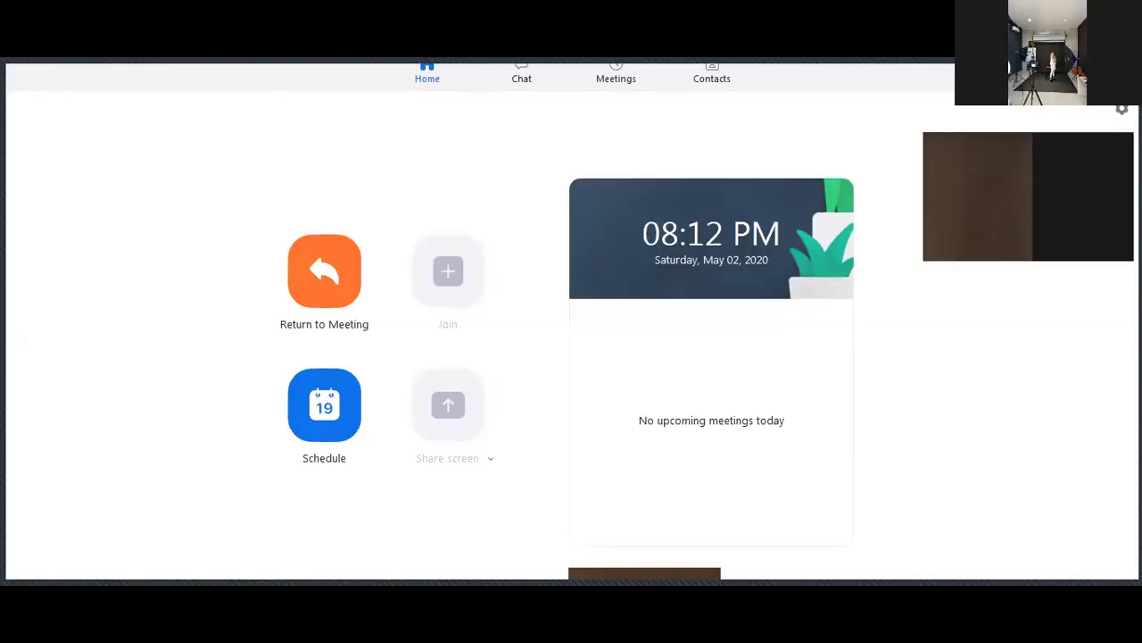
pyautogui.click(631, 584)
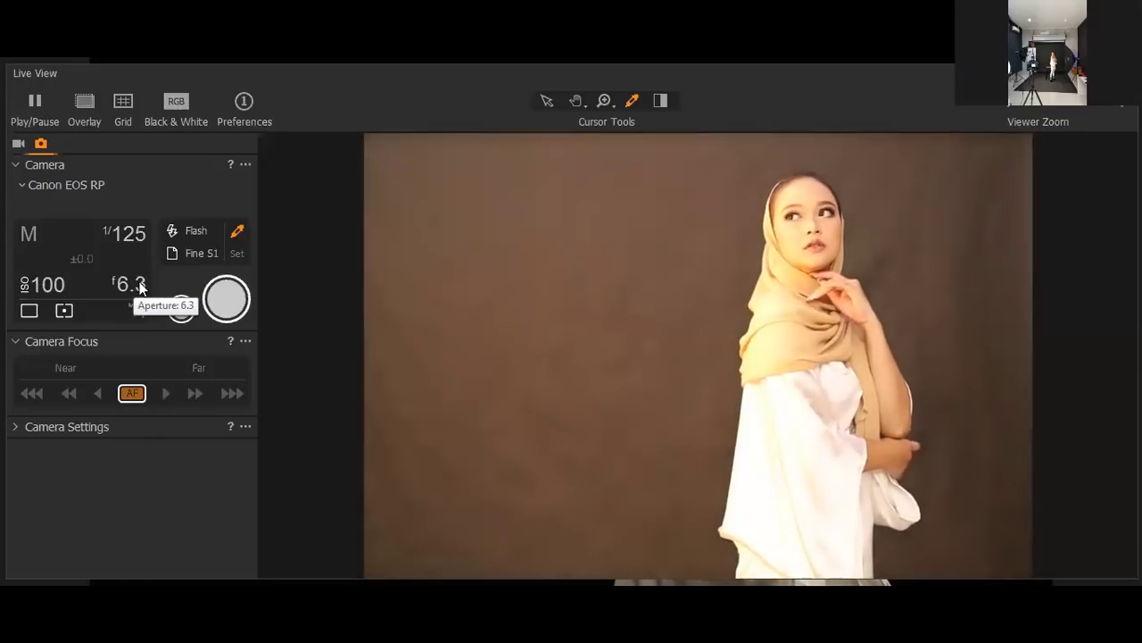
# Slow the shutter speed to 1/100
pyautogui.click(133, 236)
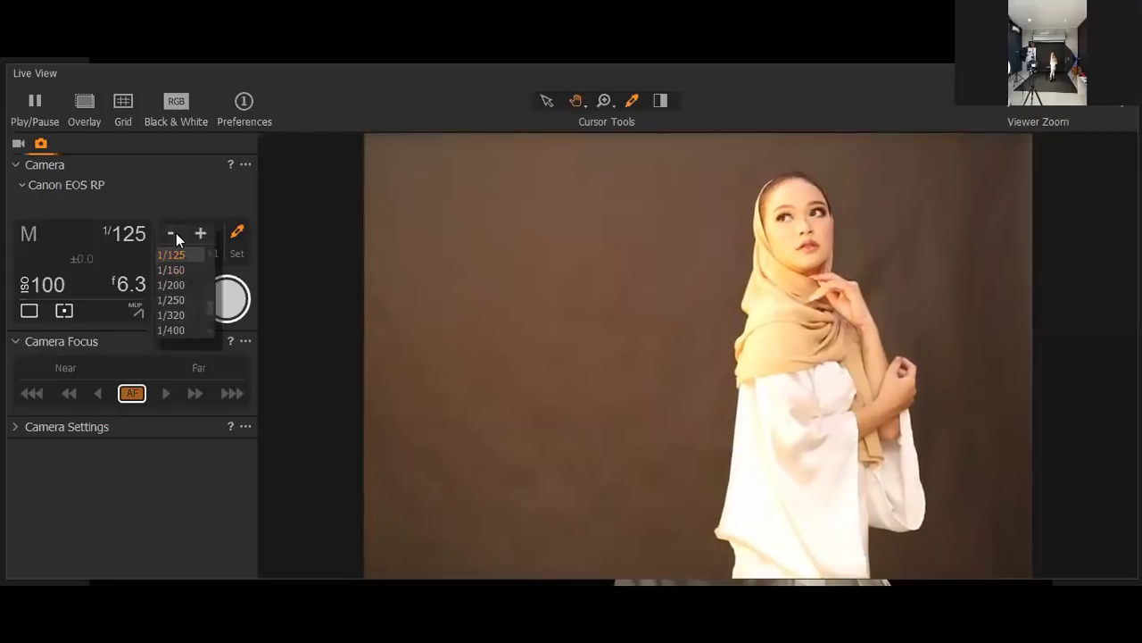
pyautogui.click(176, 233)
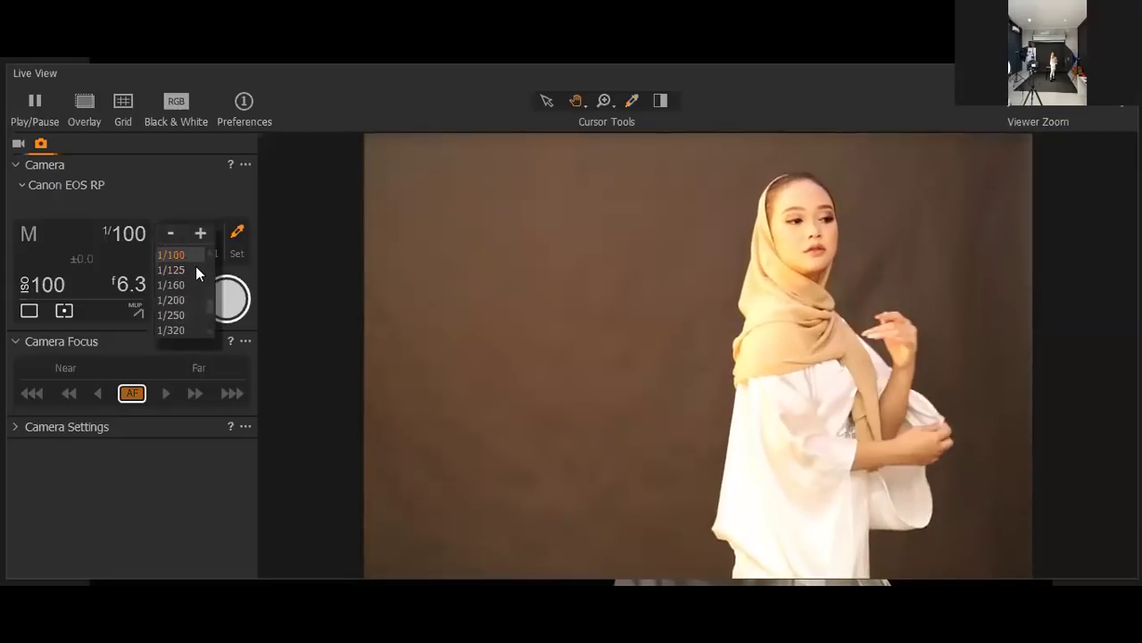
pyautogui.click(126, 352)
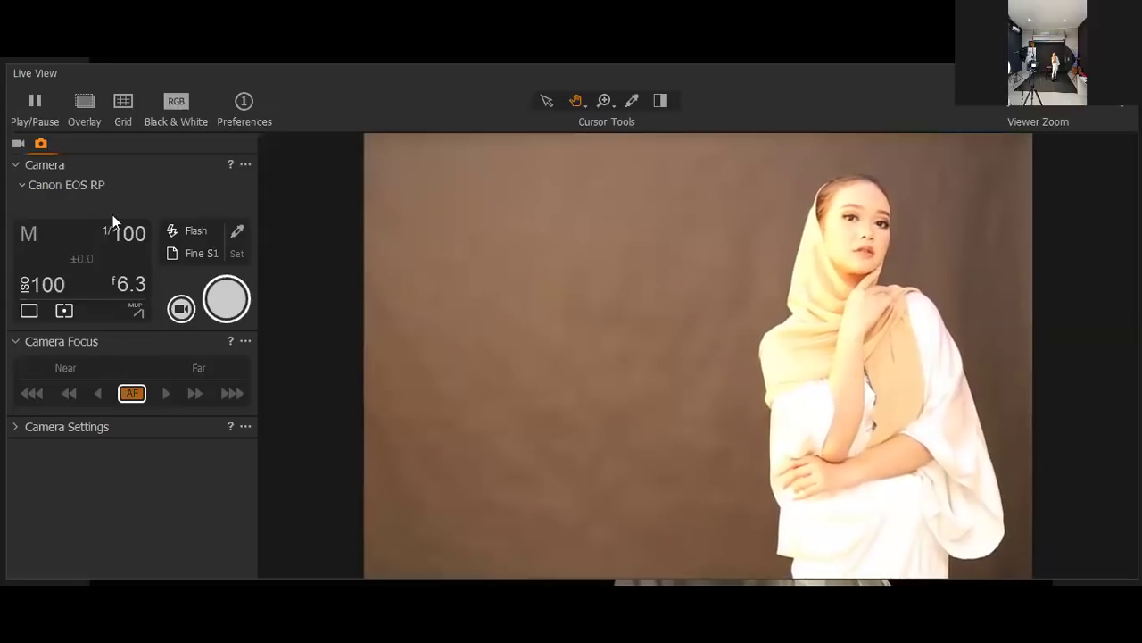
# Autofocus on the model and capture photos of her poses at 1/100 and f/6.3
pyautogui.click(134, 394)
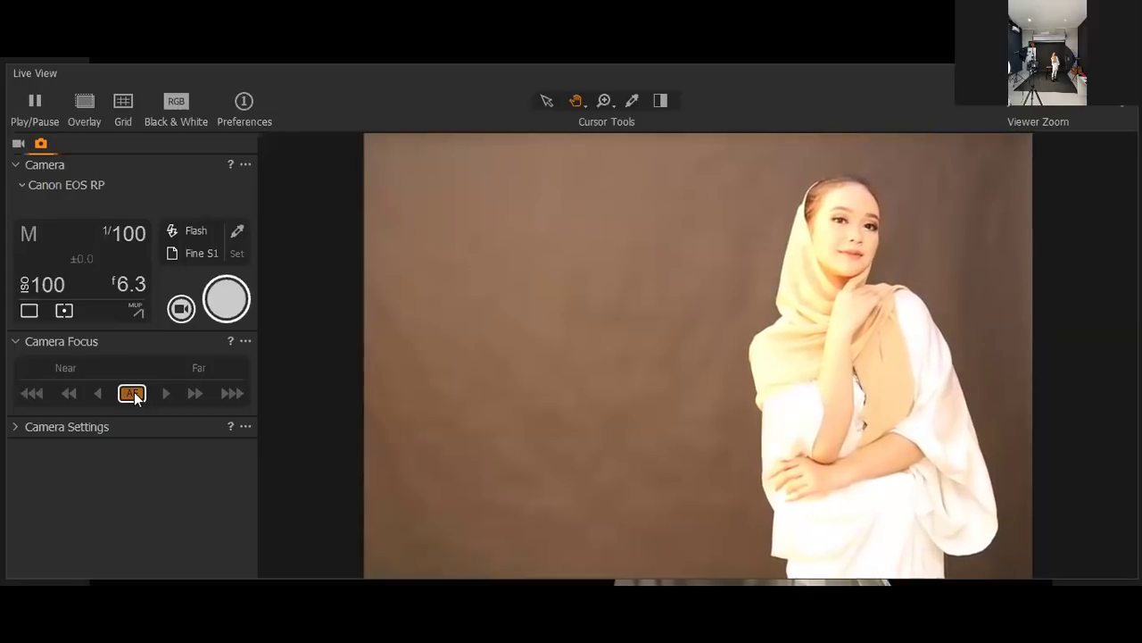
pyautogui.click(220, 305)
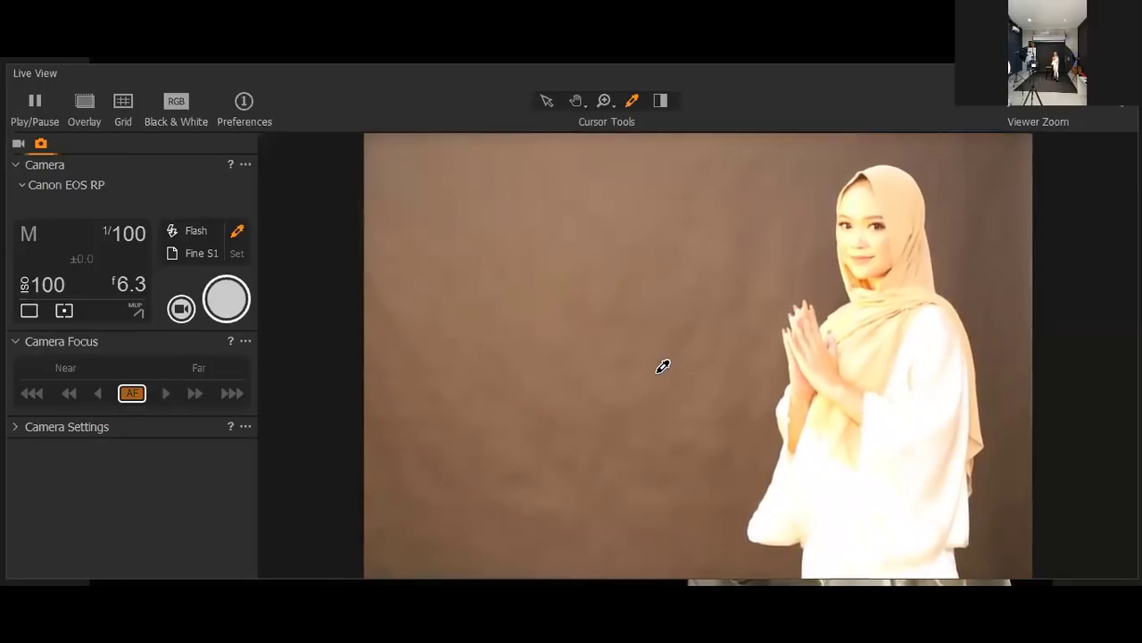
pyautogui.click(132, 394)
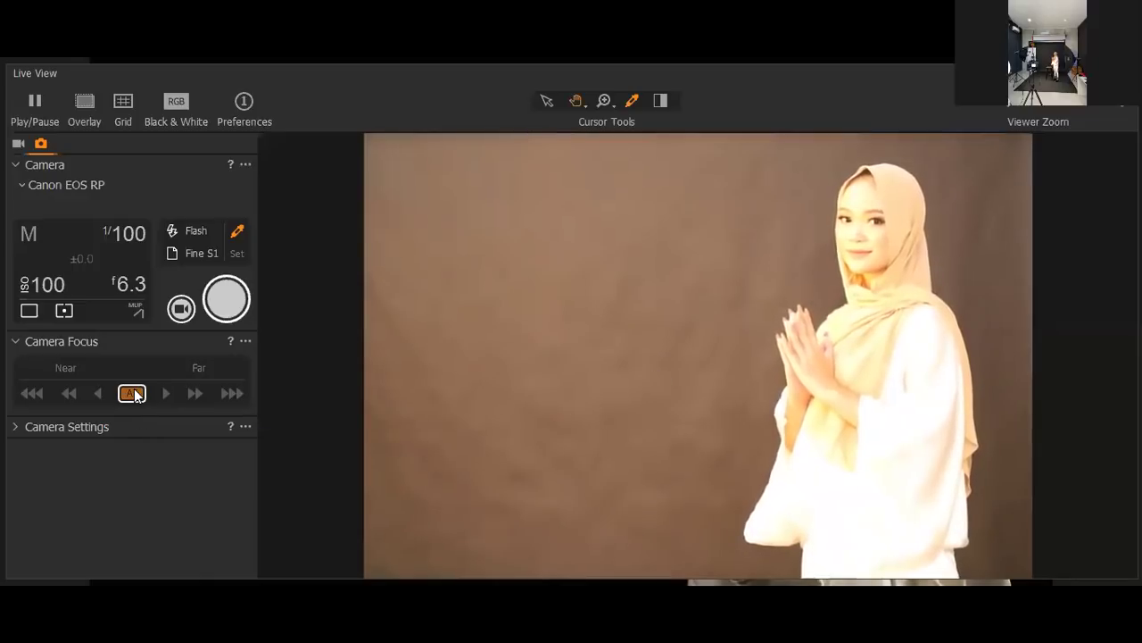
pyautogui.click(230, 307)
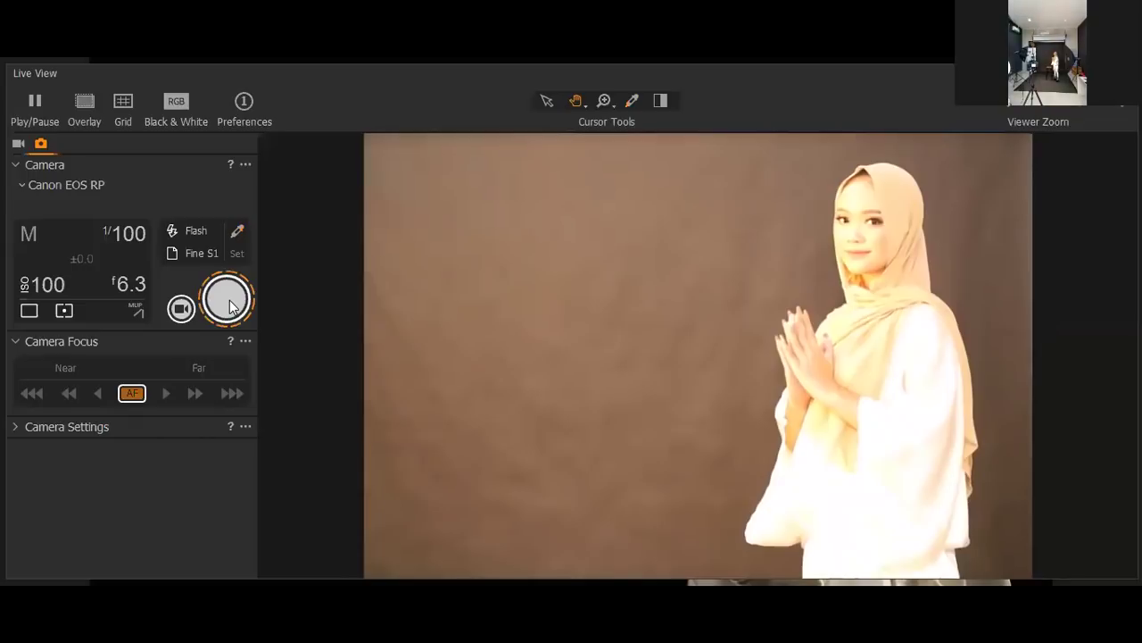
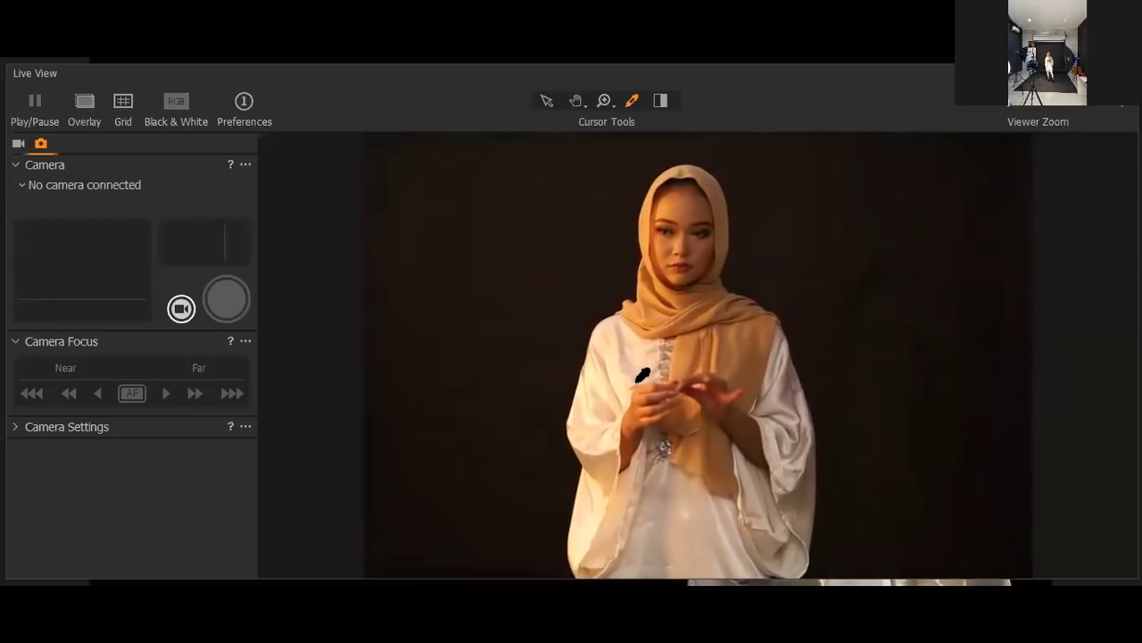
pyautogui.click(648, 396)
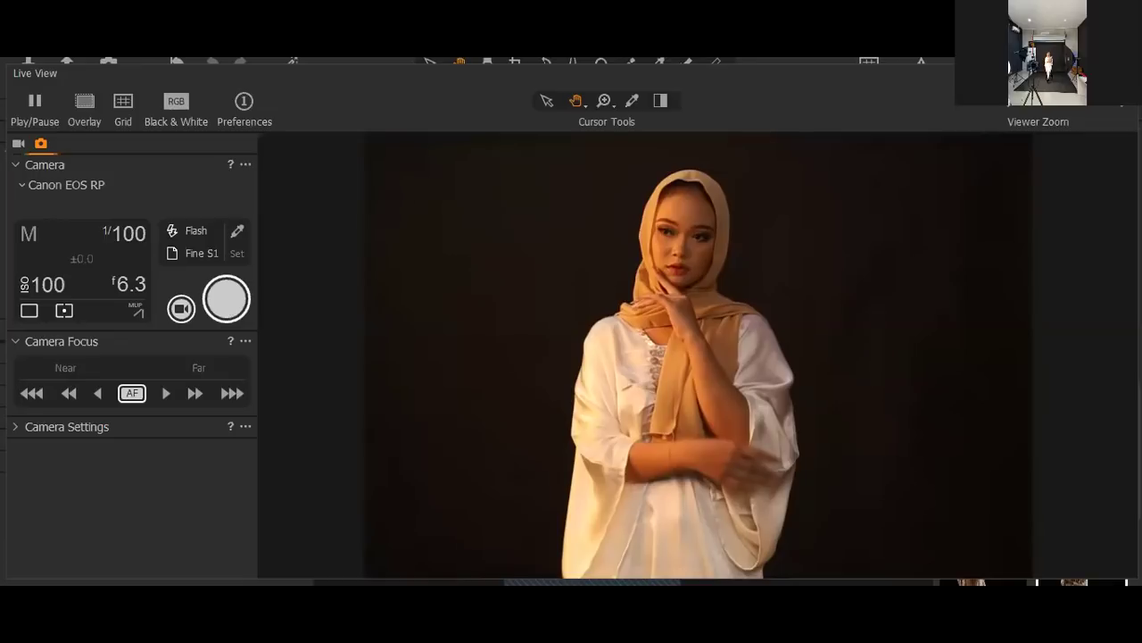
pyautogui.press('w')
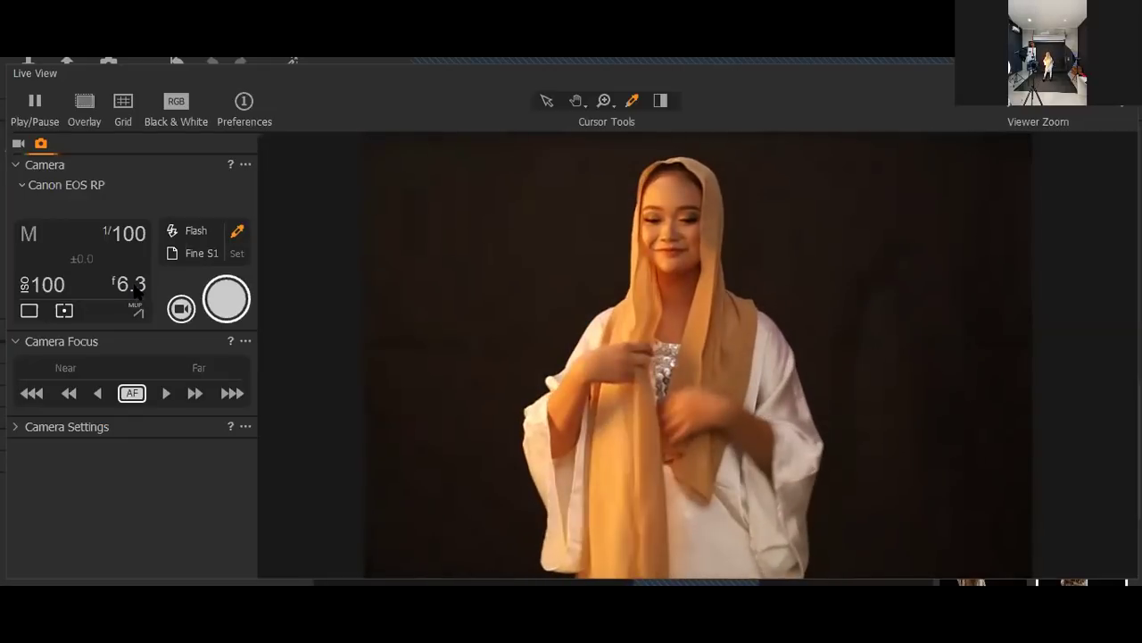
pyautogui.click(139, 262)
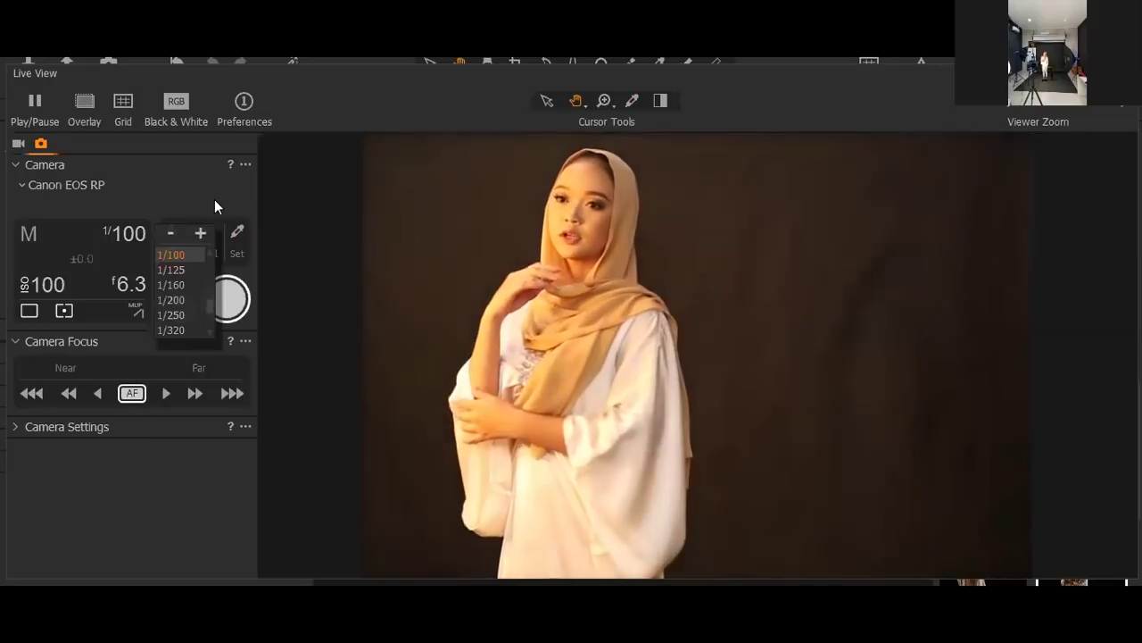
pyautogui.click(385, 69)
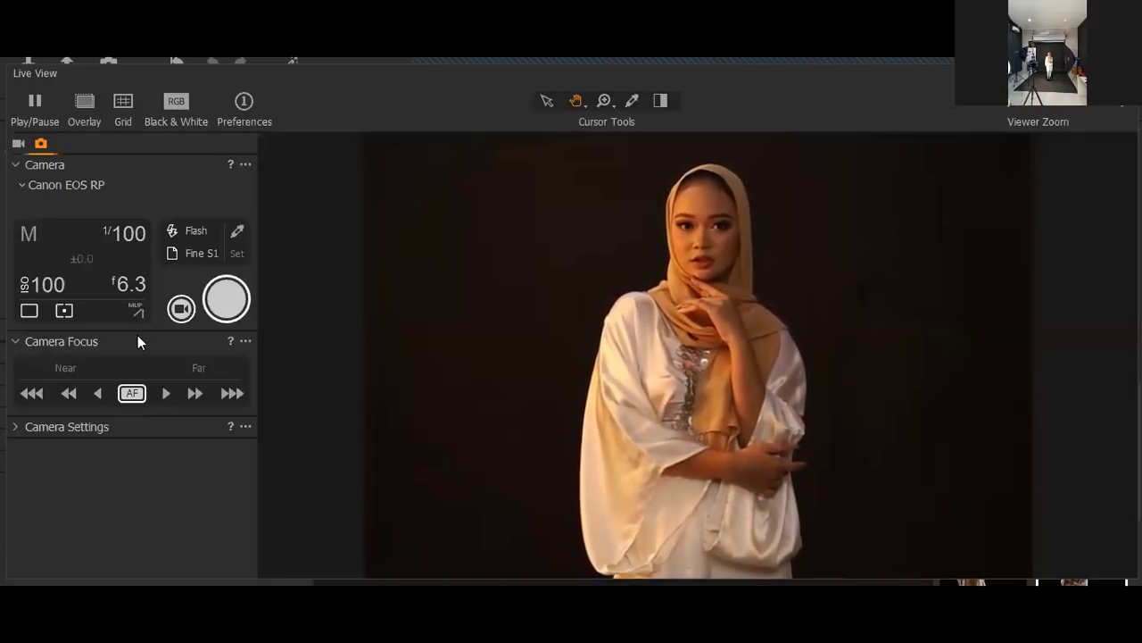
# Turn on autofocus and open the aperture to f/2.8
pyautogui.click(131, 393)
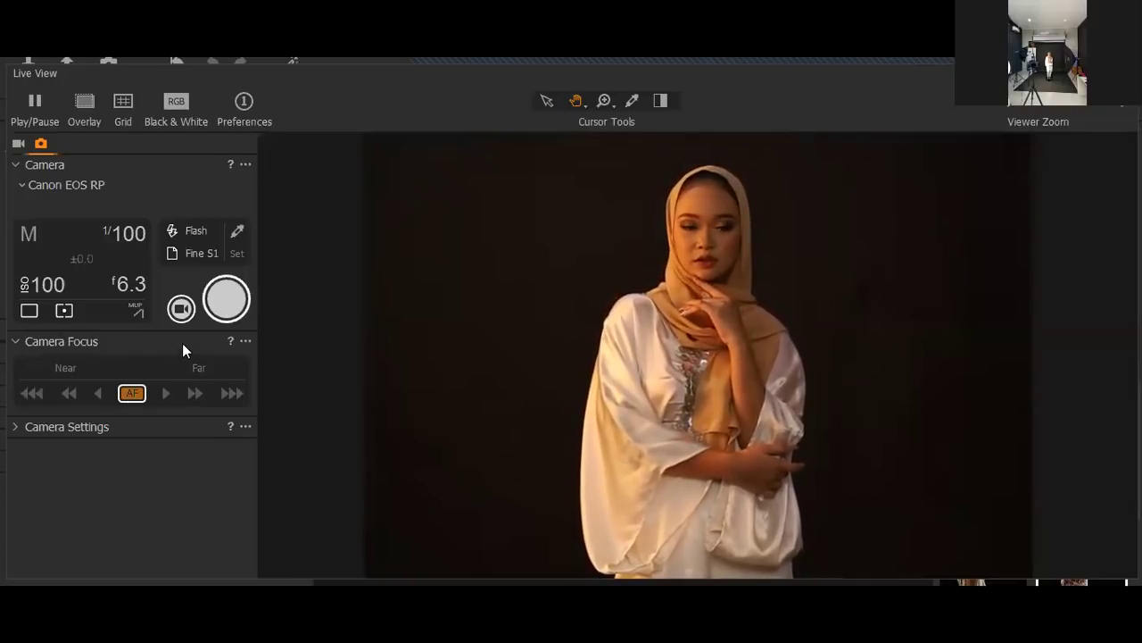
pyautogui.click(127, 289)
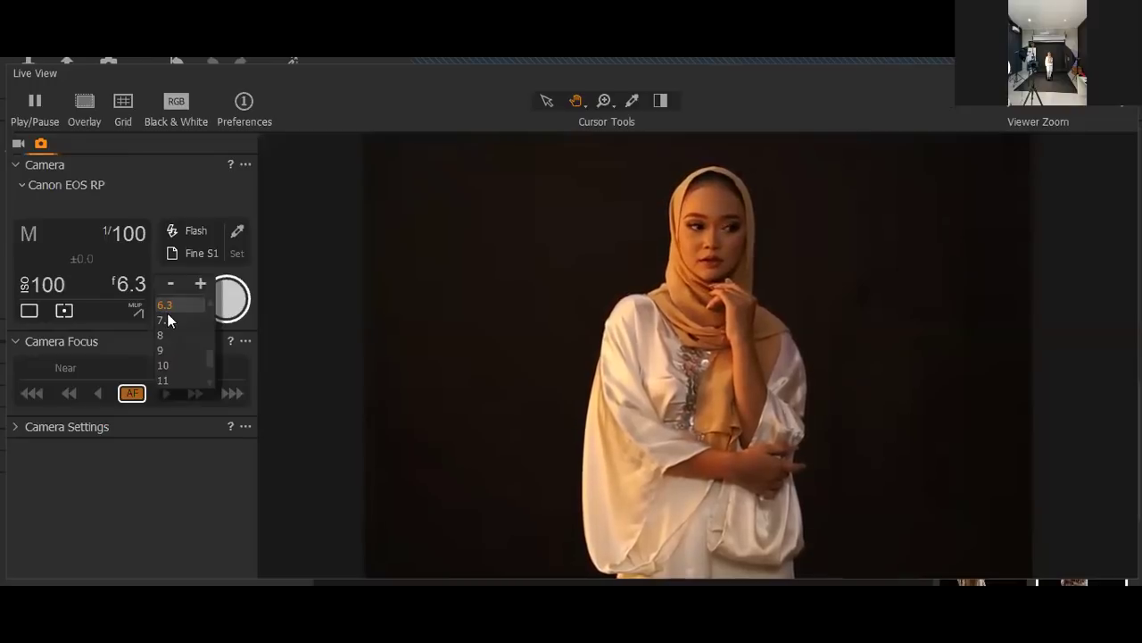
pyautogui.scroll(-1, 179, 309)
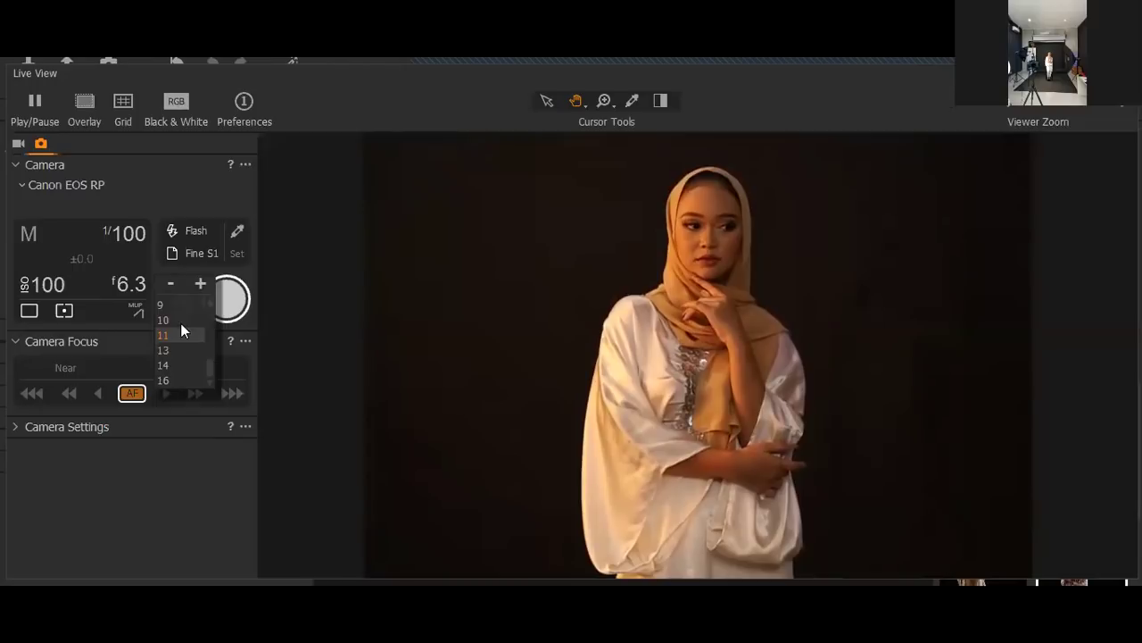
pyautogui.moveTo(206, 366); pyautogui.dragTo(209, 335)
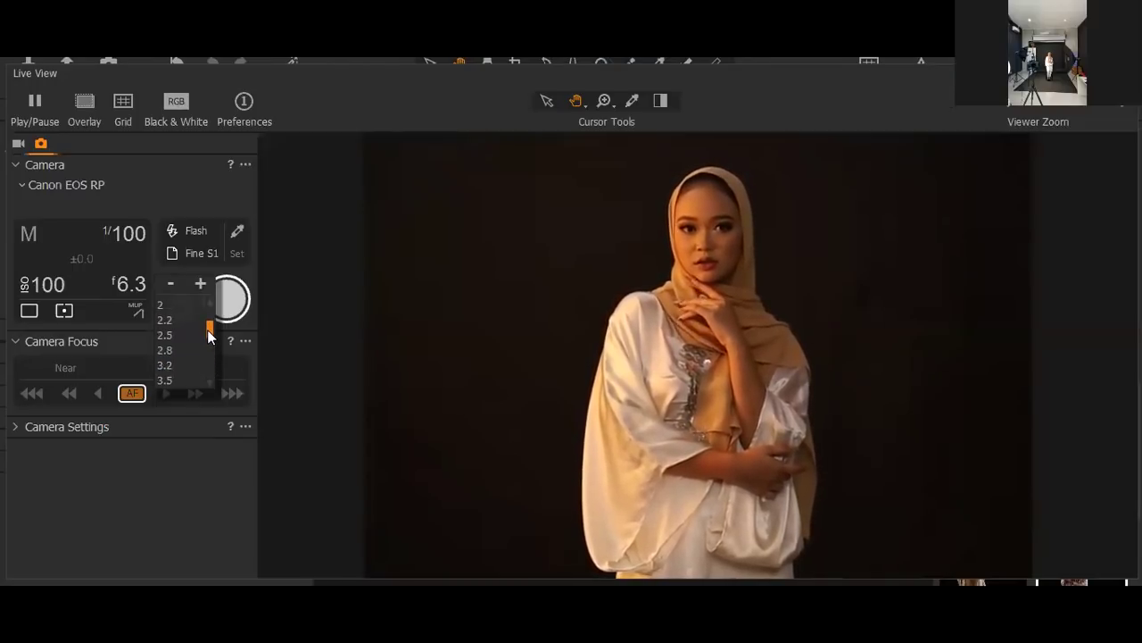
pyautogui.click(160, 350)
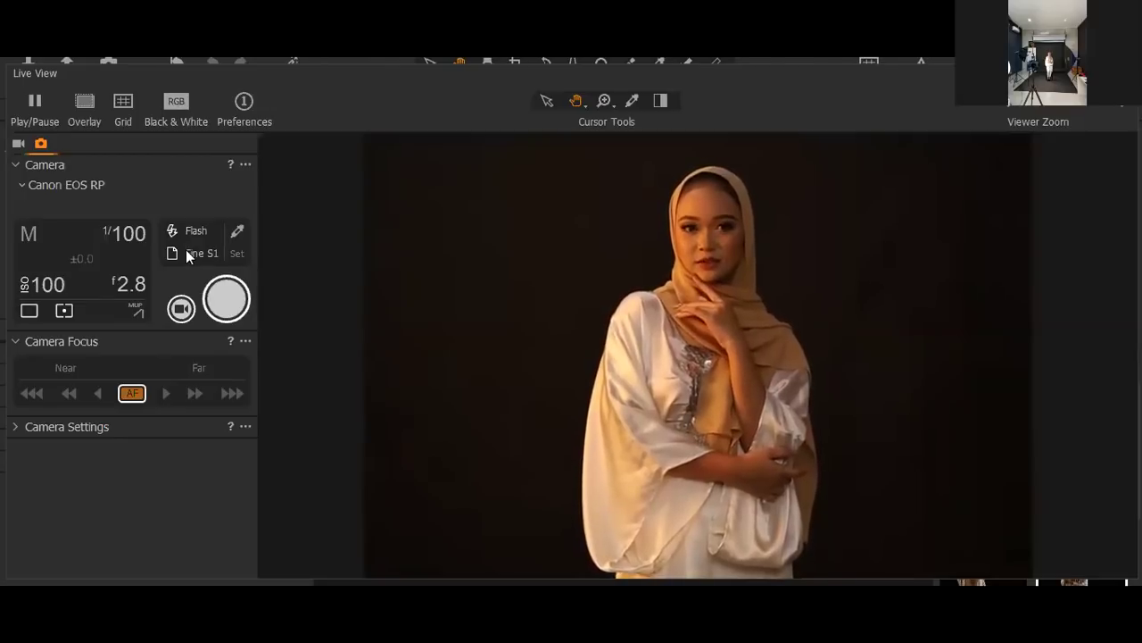
# Set the shutter speed to 1/250
pyautogui.click(123, 237)
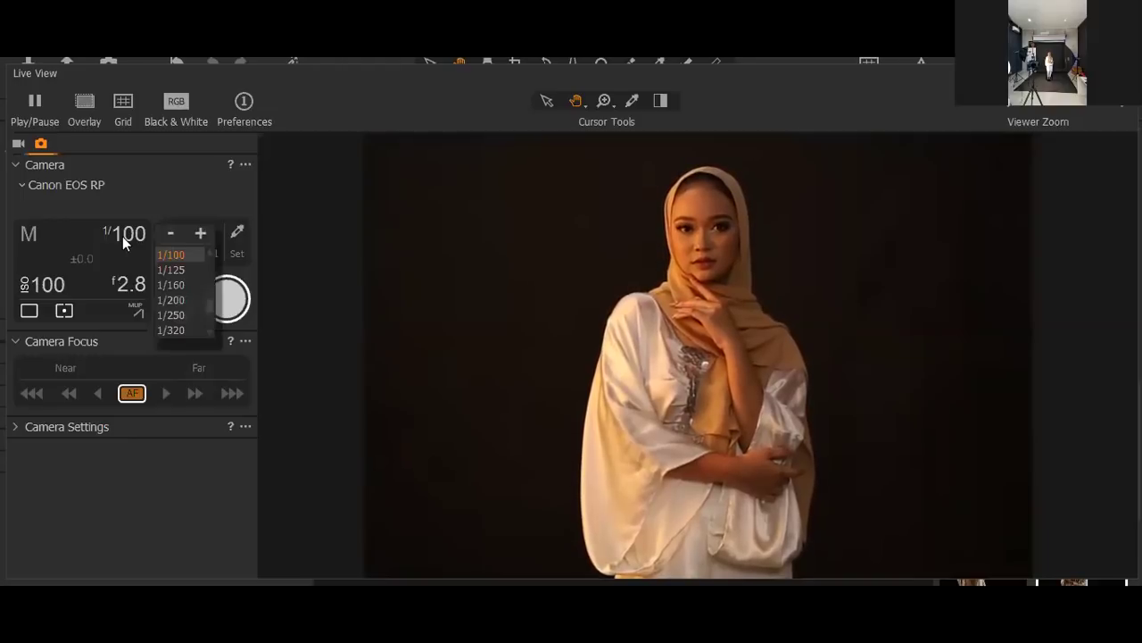
pyautogui.click(199, 234)
pyautogui.click(199, 234)
pyautogui.click(199, 234)
pyautogui.click(199, 234)
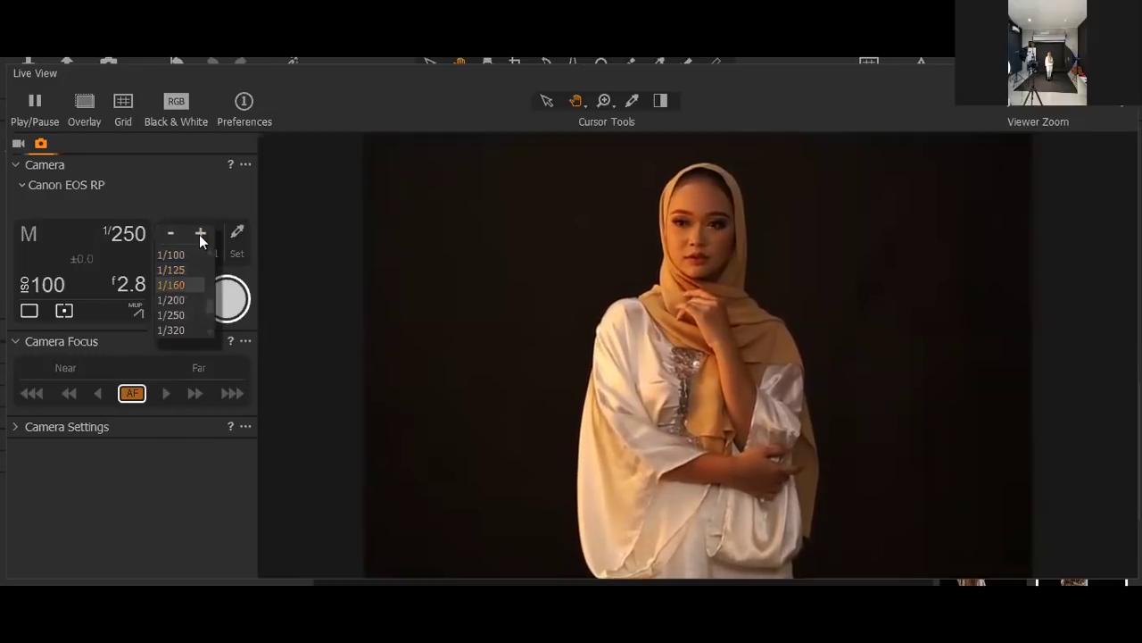
pyautogui.click(199, 233)
pyautogui.click(200, 234)
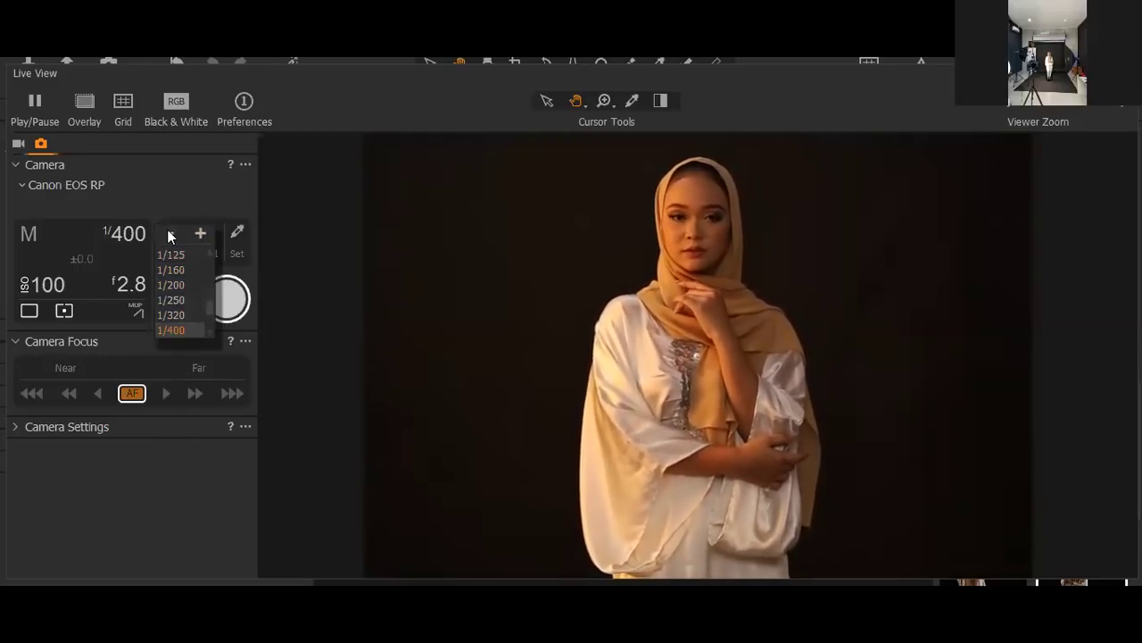
pyautogui.click(170, 234)
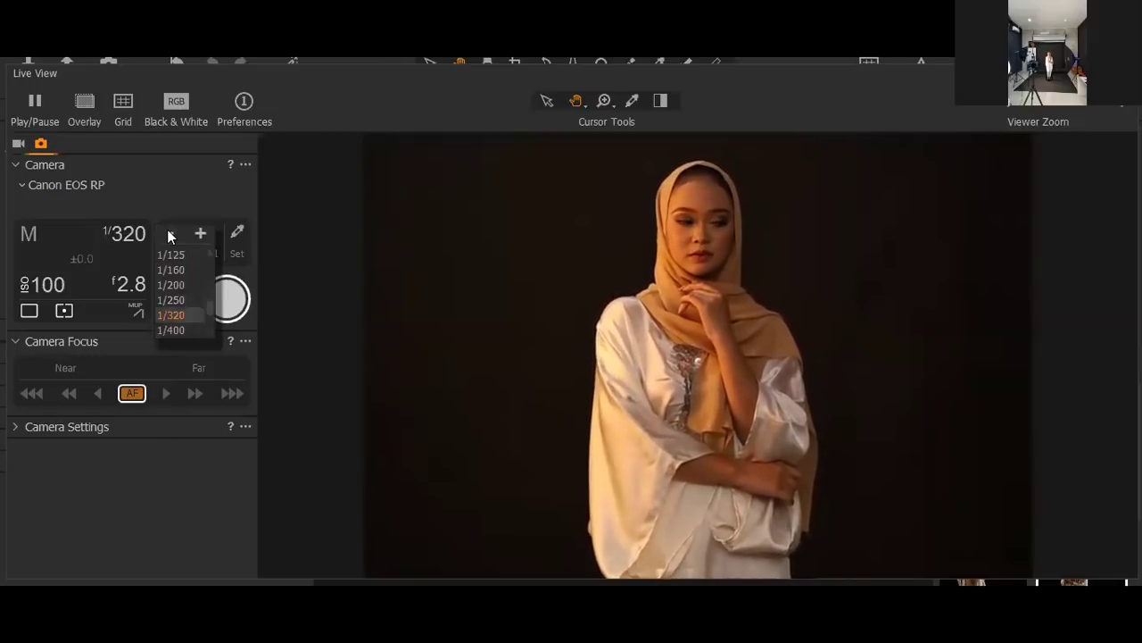
pyautogui.click(169, 235)
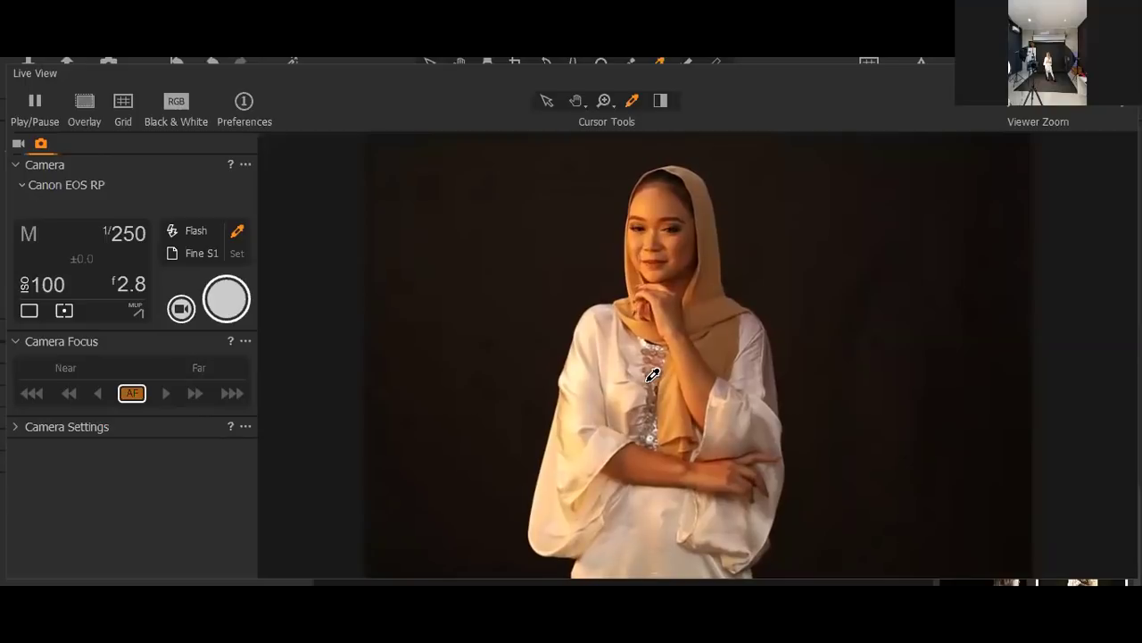
# Try to open the aperture wider than f/2.8
pyautogui.click(138, 285)
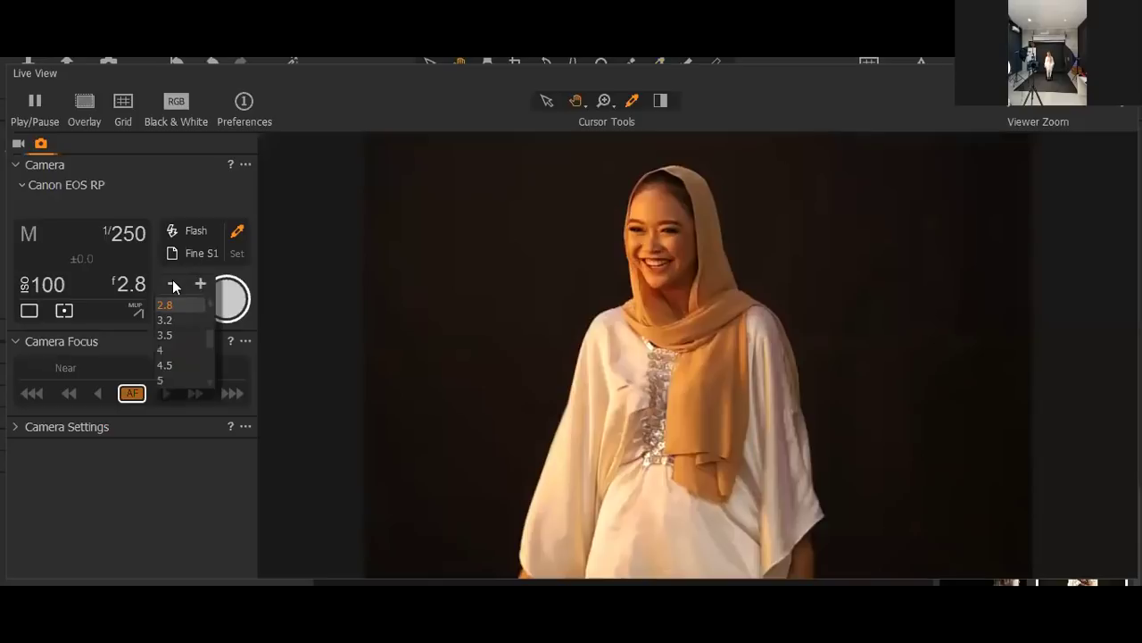
pyautogui.click(172, 283)
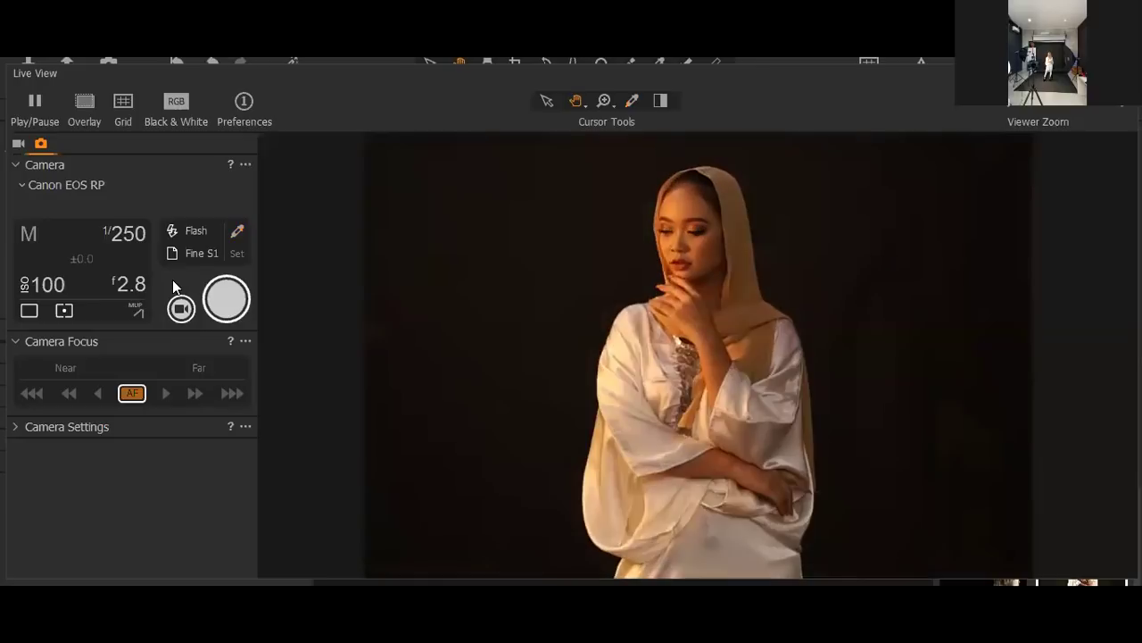
# Collapse the camera focus controls and narrow the aperture to f/6.3
pyautogui.click(207, 332)
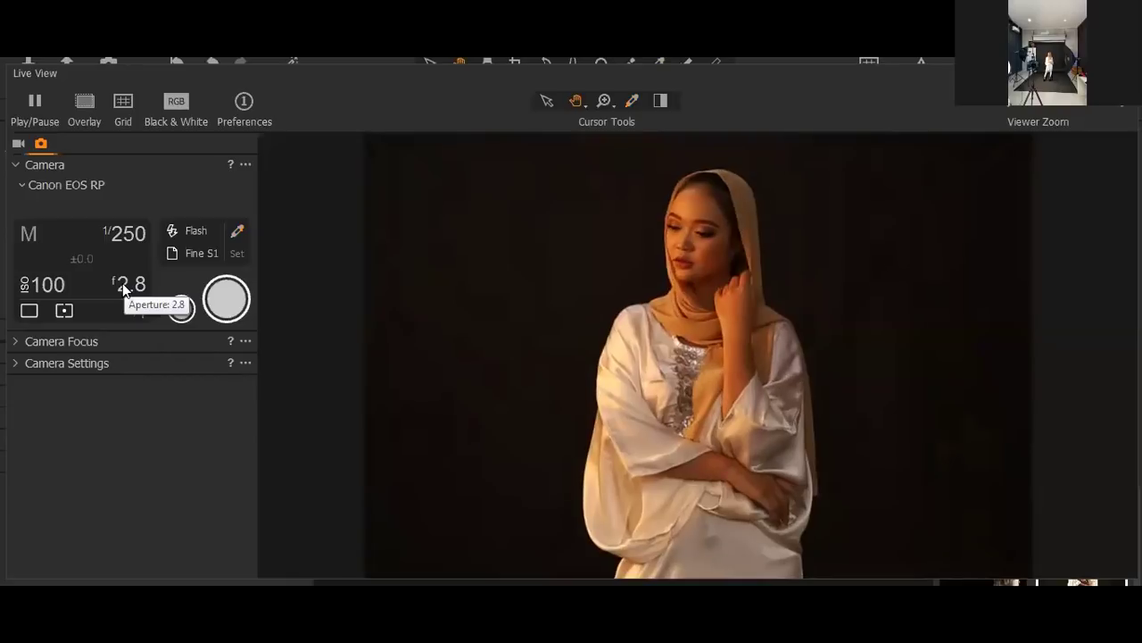
pyautogui.click(157, 293)
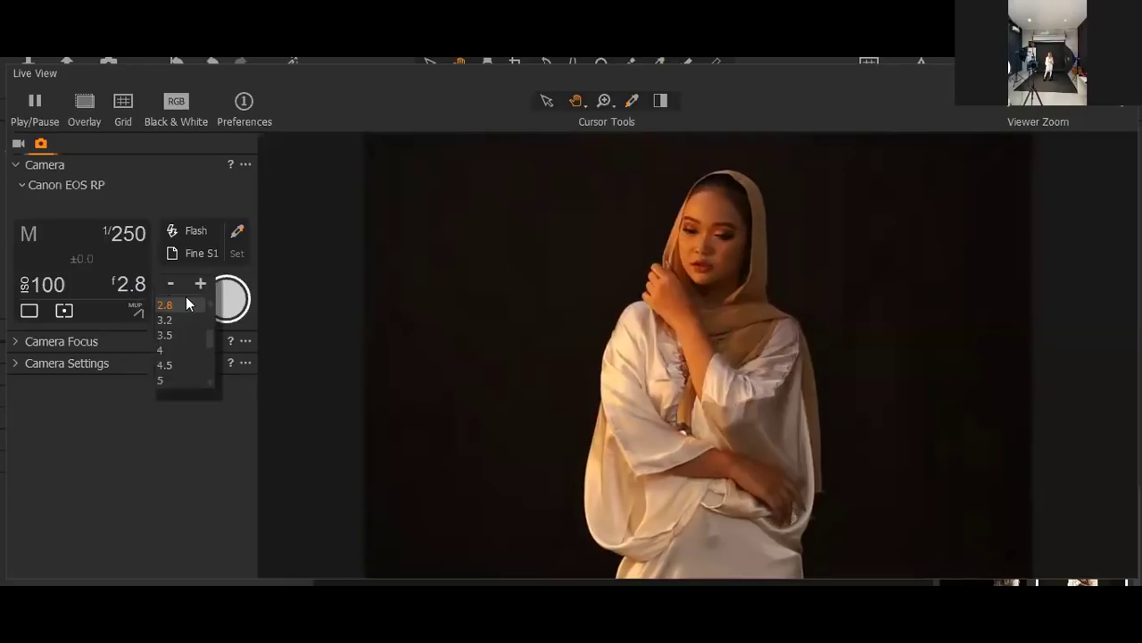
pyautogui.click(194, 282)
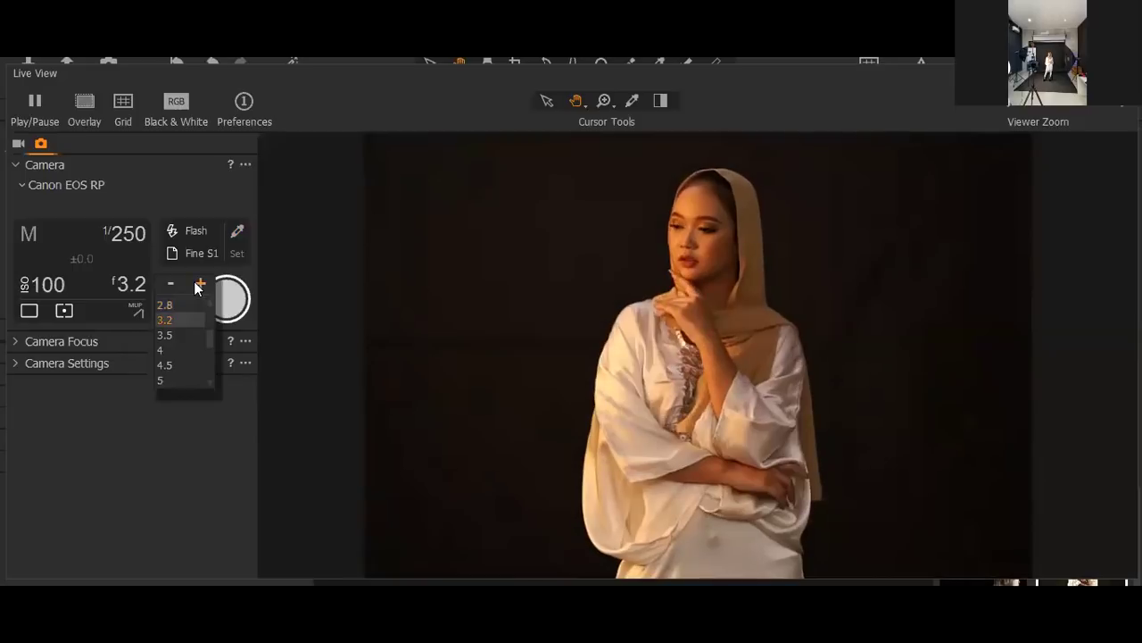
pyautogui.click(195, 282)
pyautogui.click(195, 282)
pyautogui.click(194, 282)
pyautogui.click(194, 282)
pyautogui.click(195, 282)
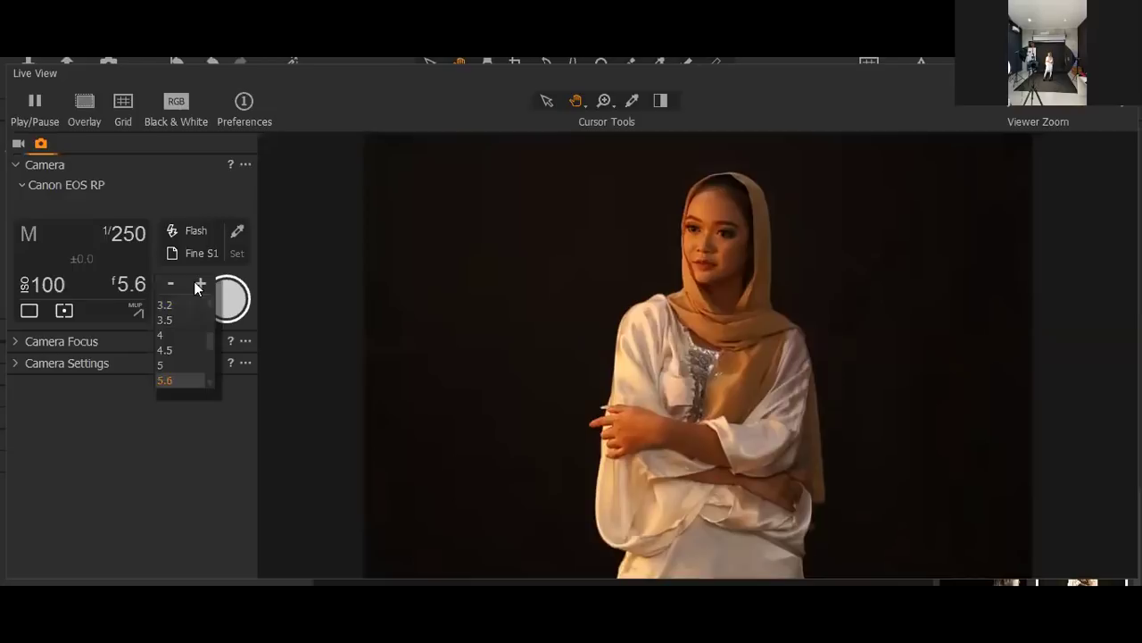
pyautogui.click(194, 282)
pyautogui.click(194, 282)
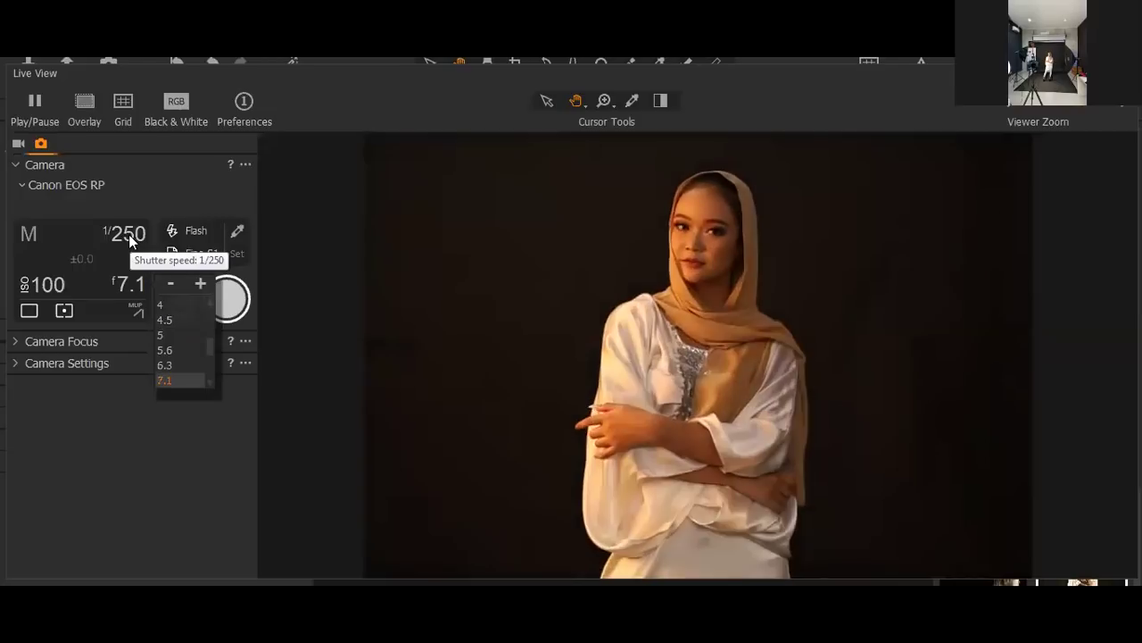
pyautogui.click(167, 286)
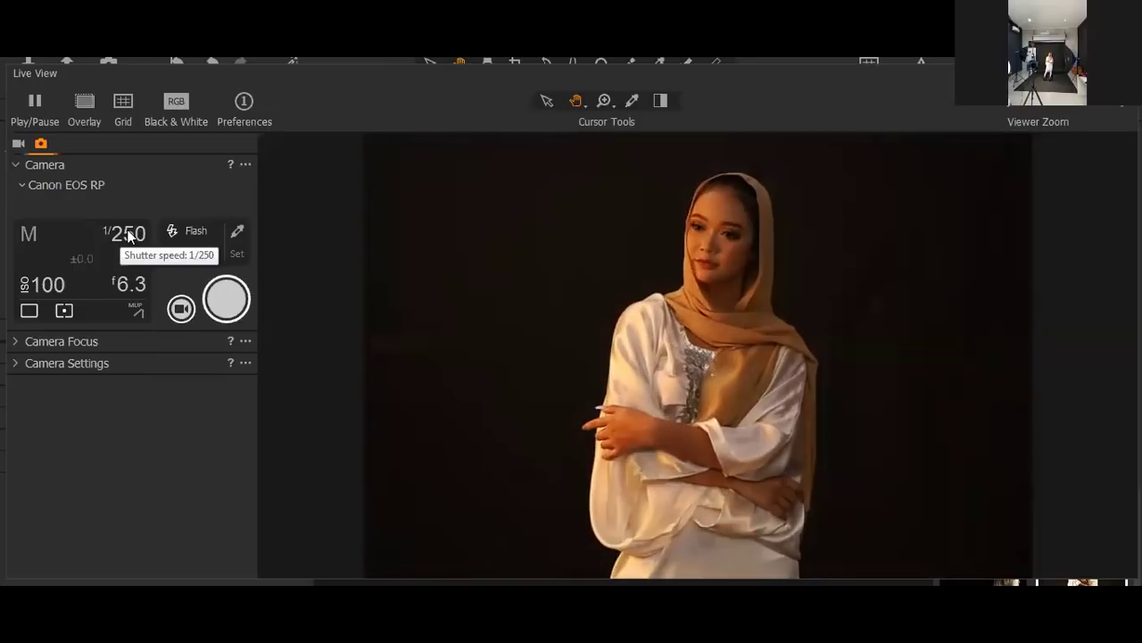
# Slow the shutter speed to 1/80 and capture a photo of the model
pyautogui.click(130, 235)
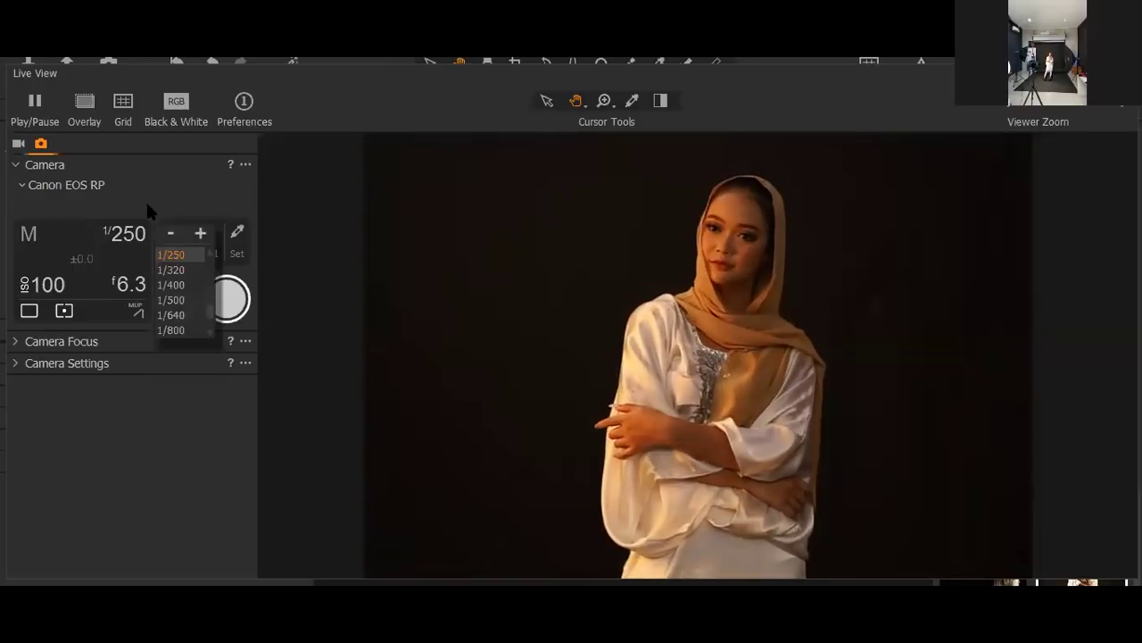
pyautogui.click(167, 229)
pyautogui.click(167, 230)
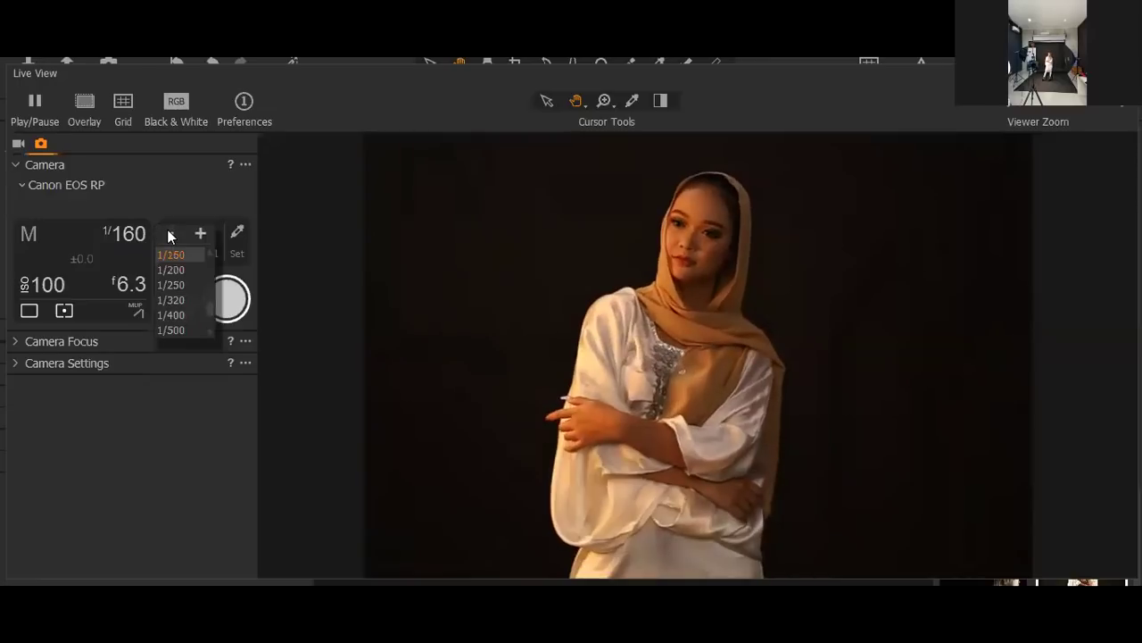
pyautogui.click(168, 232)
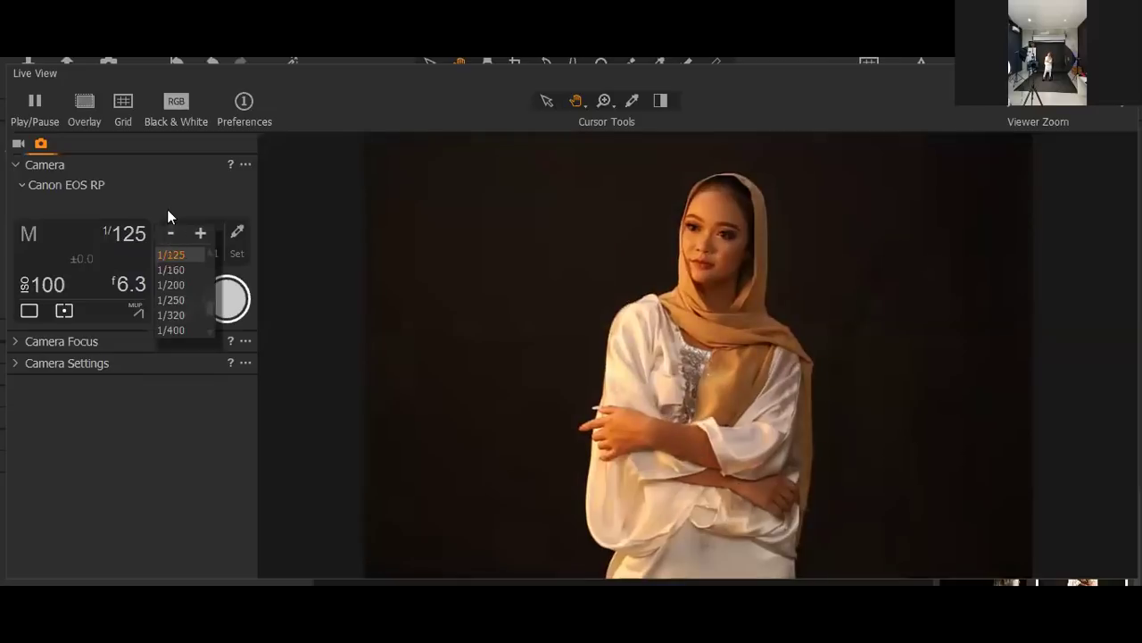
pyautogui.click(168, 232)
pyautogui.scroll(1, 161, 286)
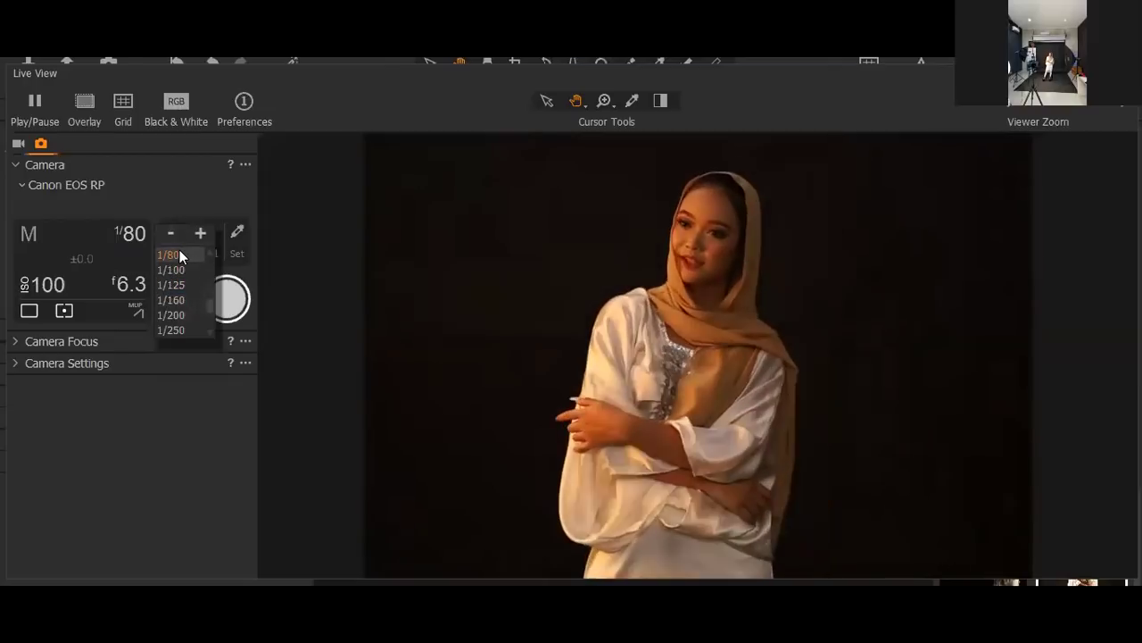
pyautogui.click(183, 255)
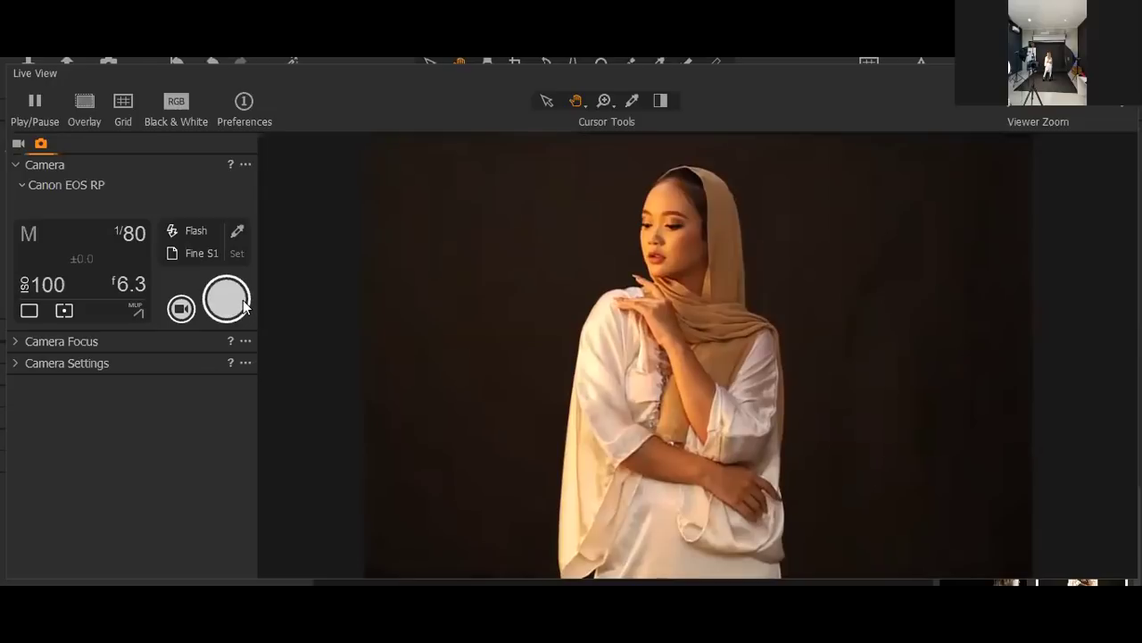
pyautogui.click(225, 304)
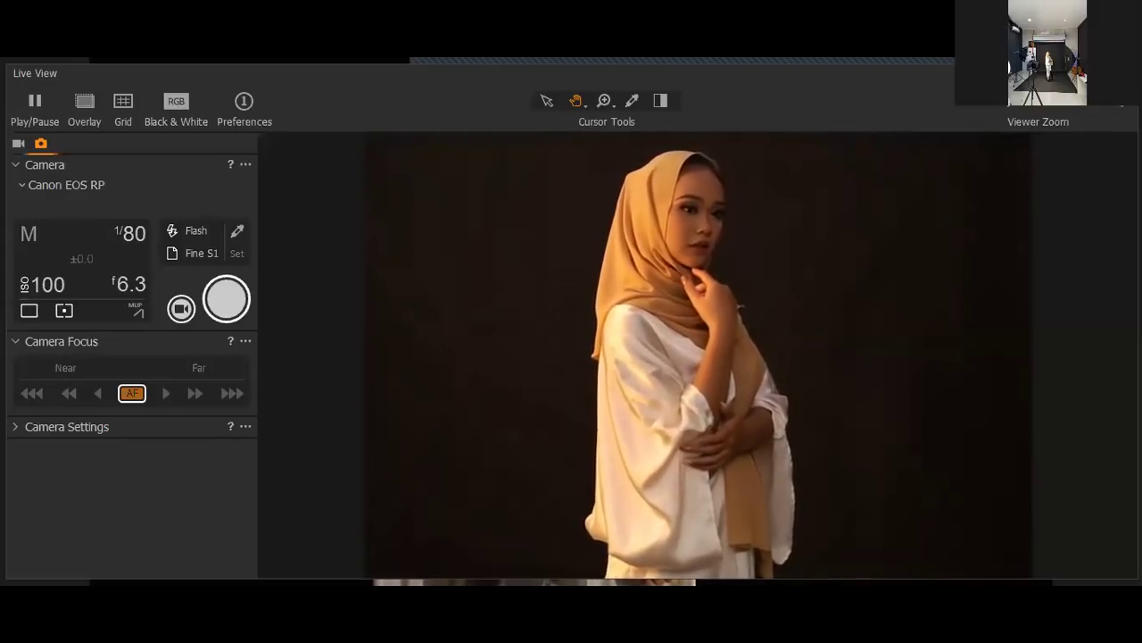
# Set the shutter speed to 1/100 and capture the model's side-turned pose
pyautogui.click(132, 234)
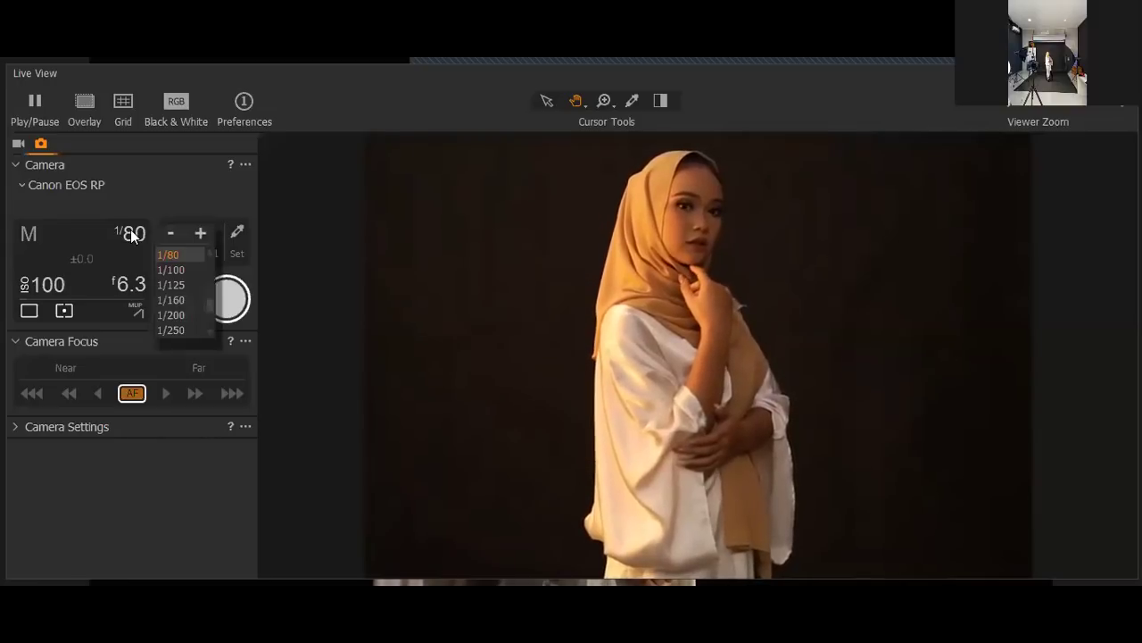
pyautogui.click(174, 269)
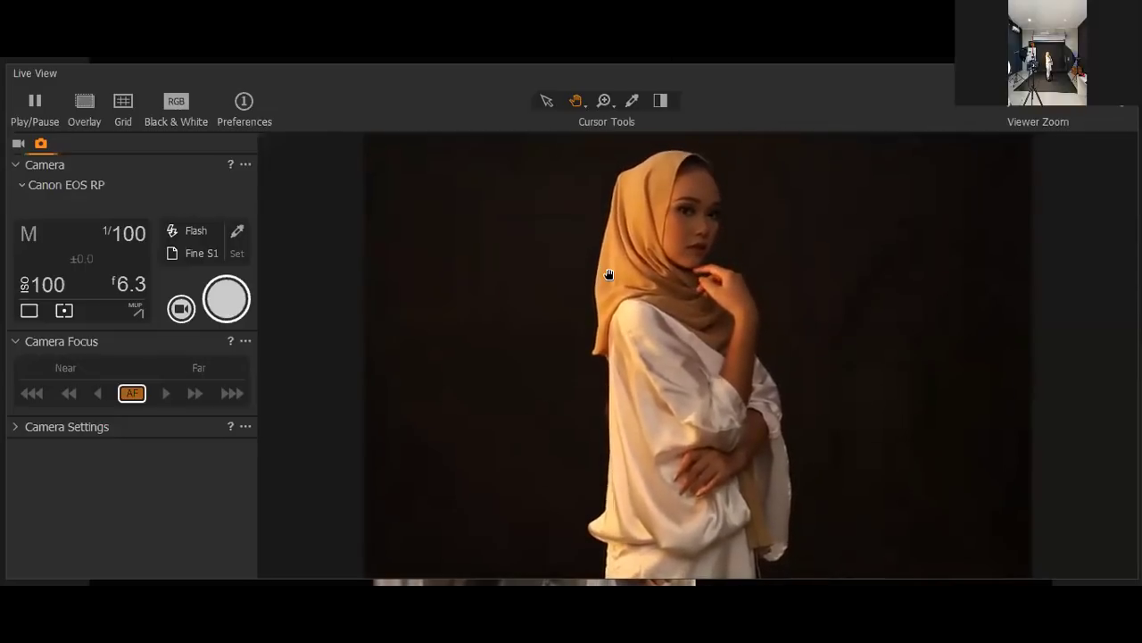
pyautogui.click(225, 294)
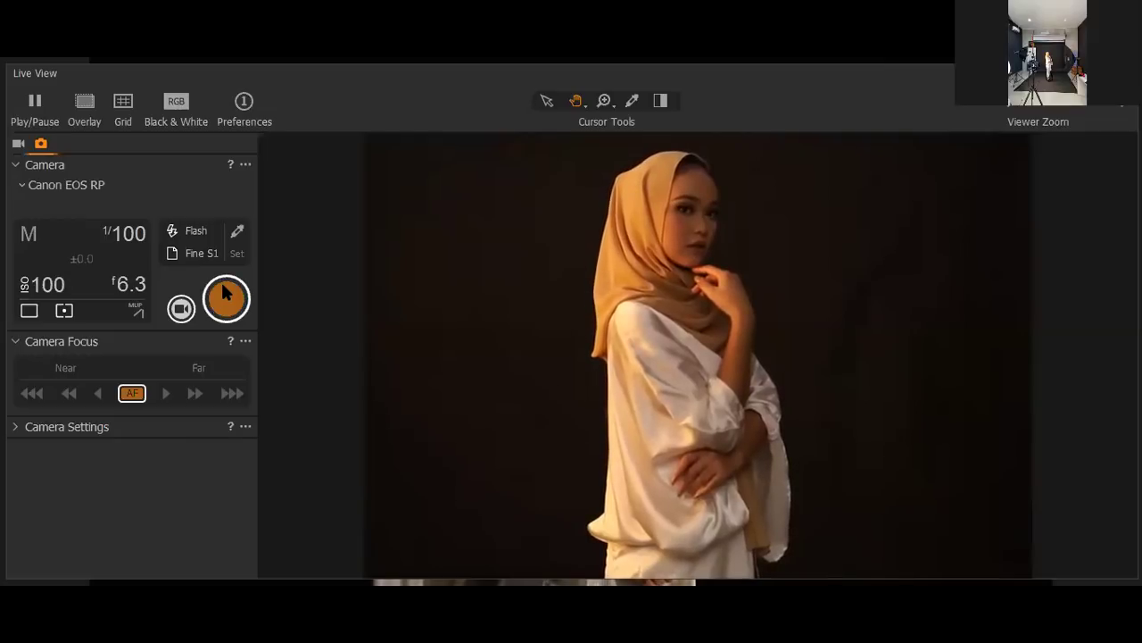